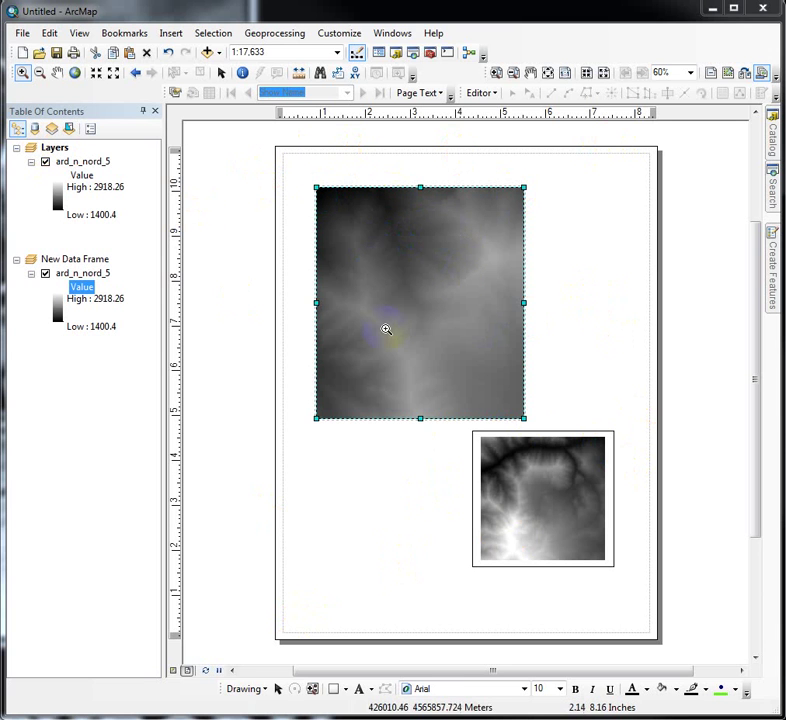
click(576, 474)
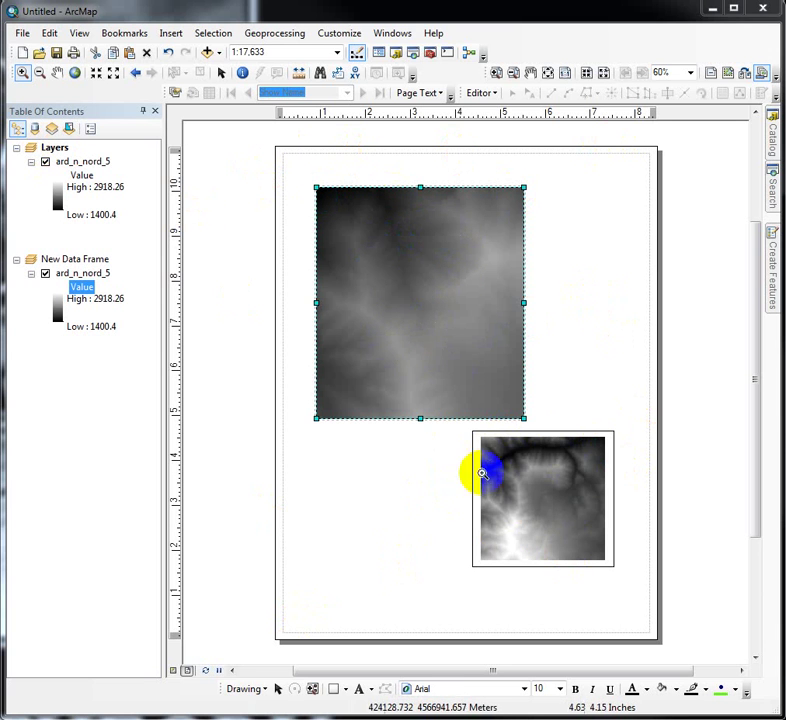
click(545, 460)
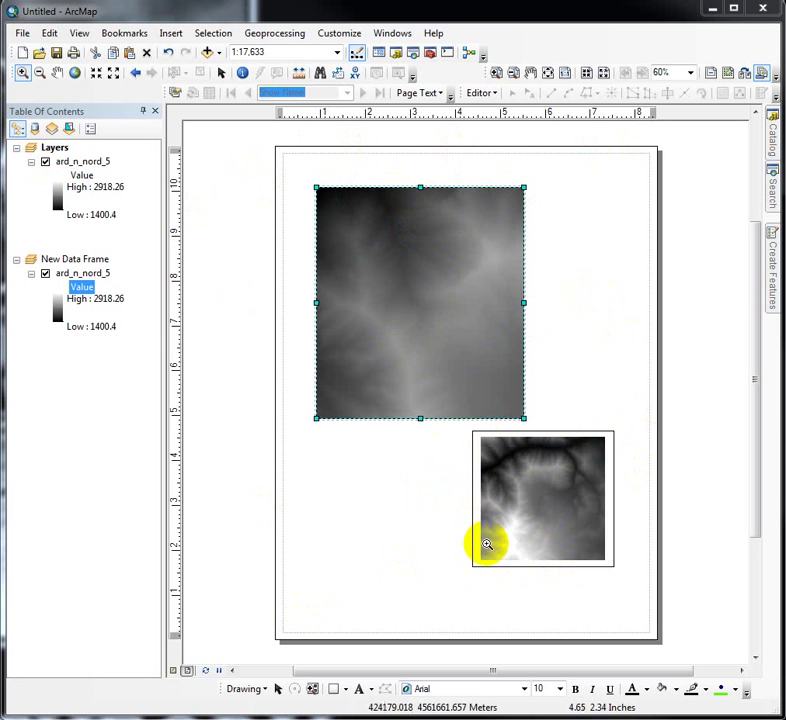
click(575, 529)
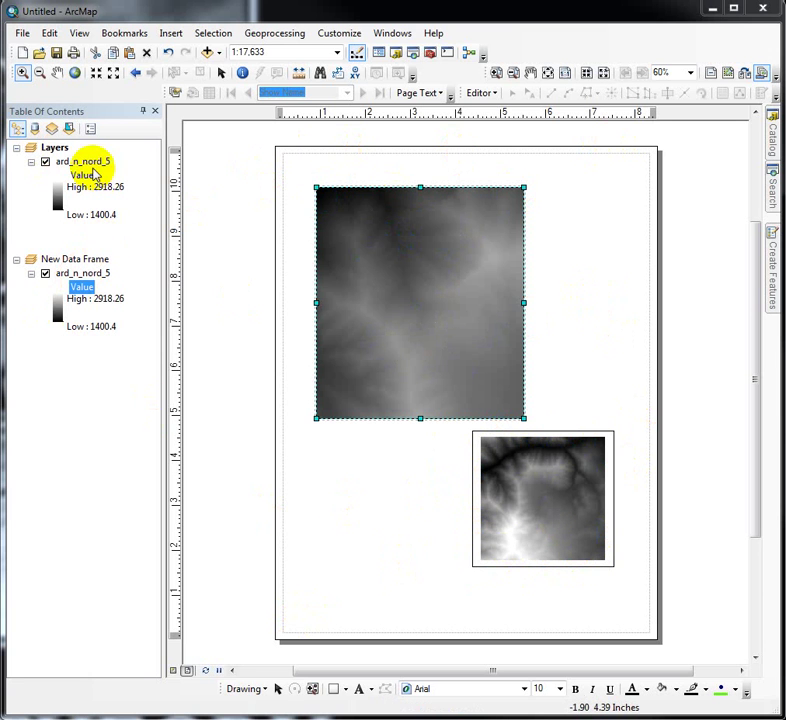
click(413, 241)
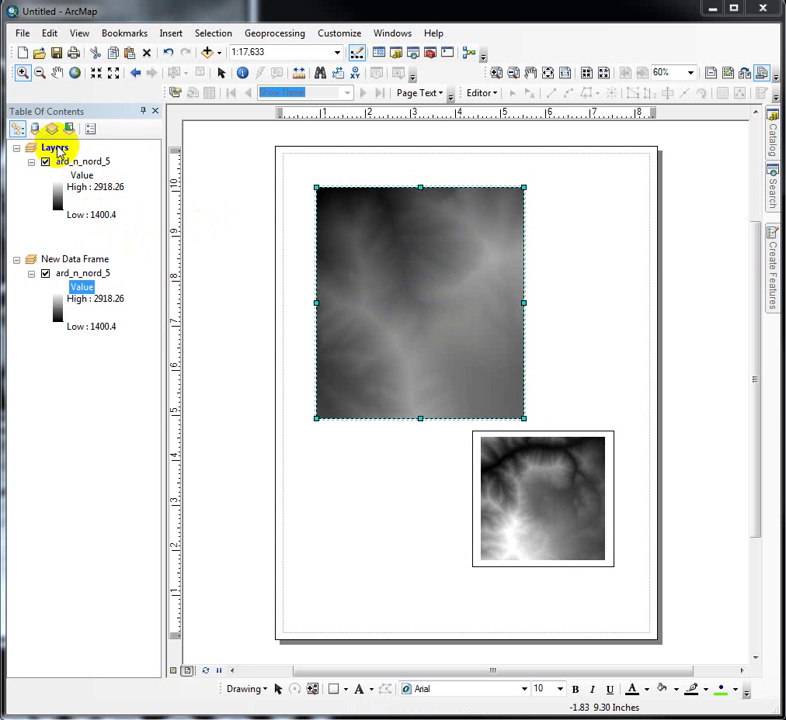
click(456, 242)
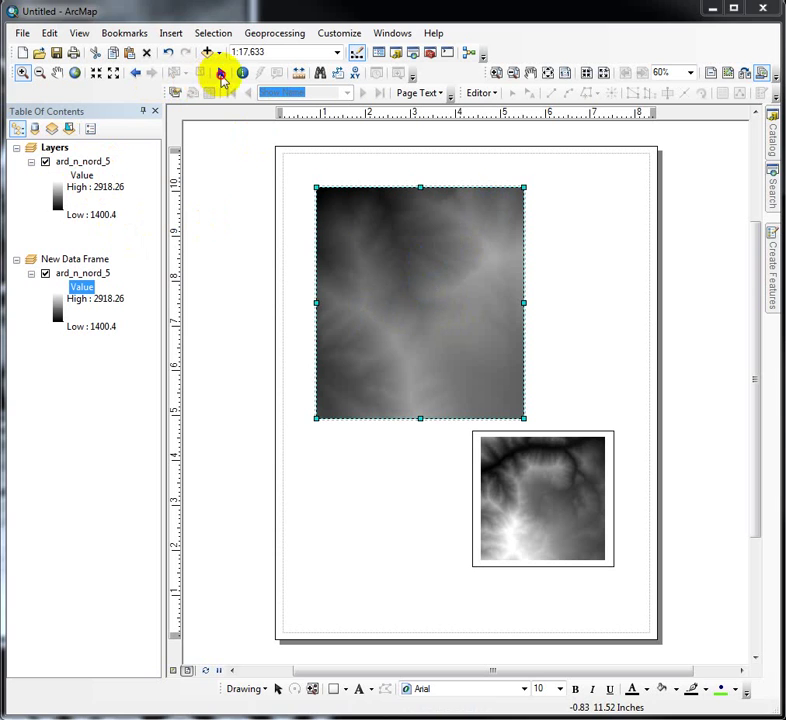
Step: Select the smaller inset data frame on the layout page with the Select Elements tool
click(221, 74)
click(409, 269)
click(516, 476)
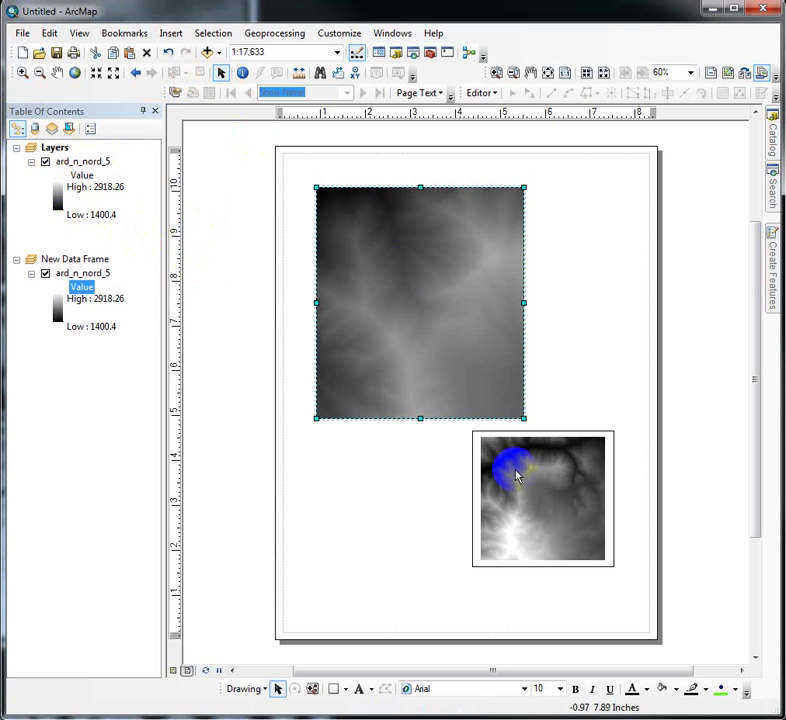
click(594, 491)
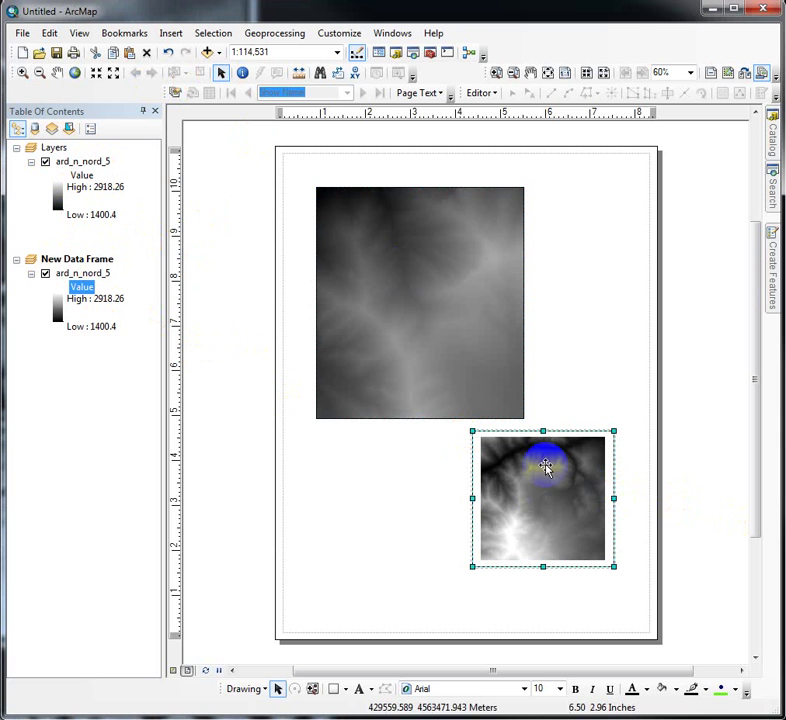
click(589, 527)
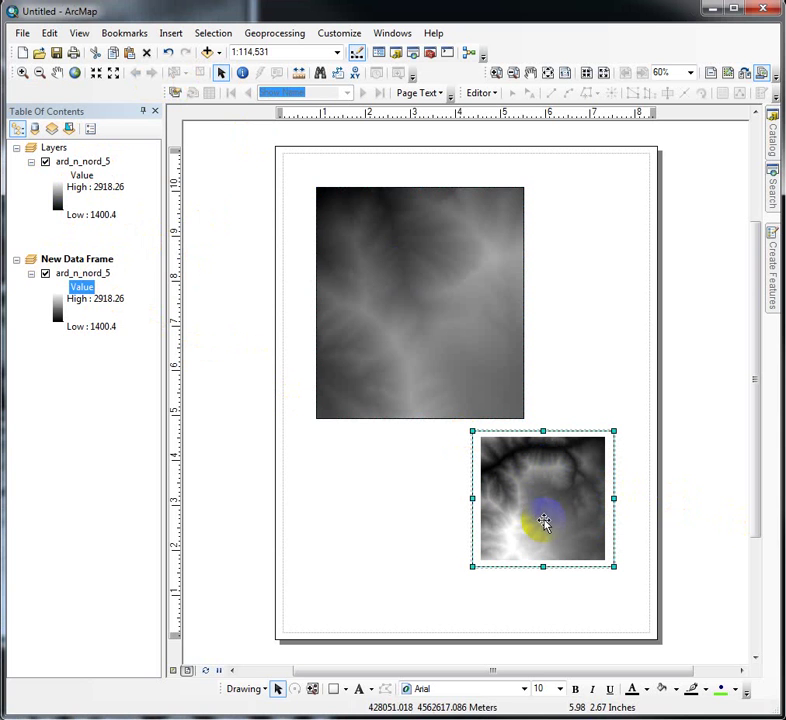
click(359, 221)
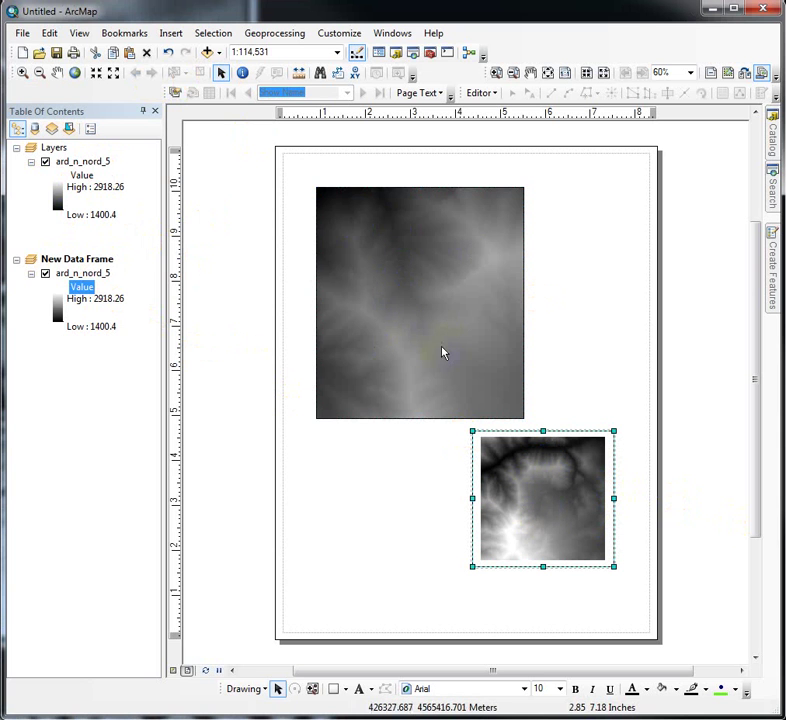
click(400, 277)
click(492, 435)
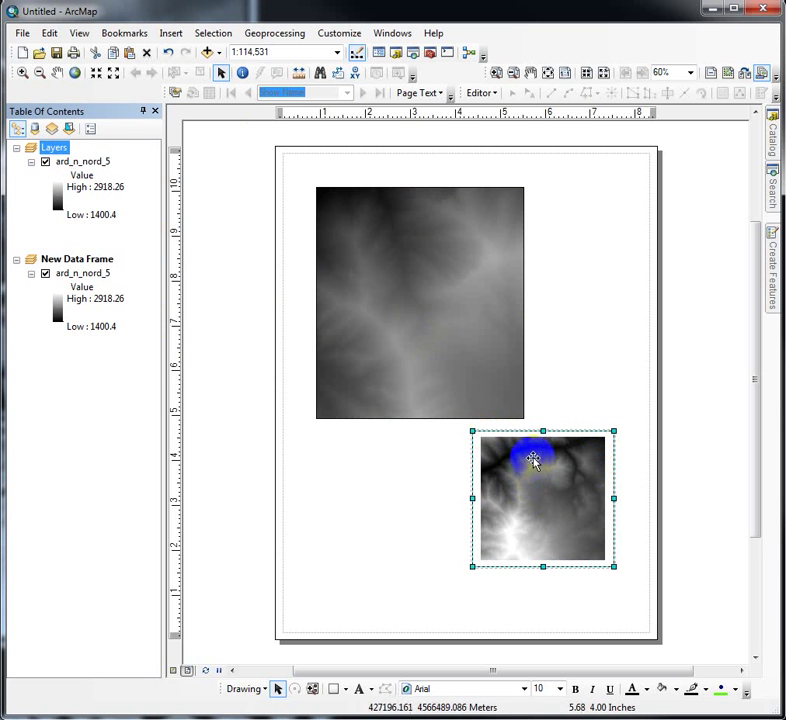
drag(533, 460, 498, 490)
drag(548, 493, 531, 484)
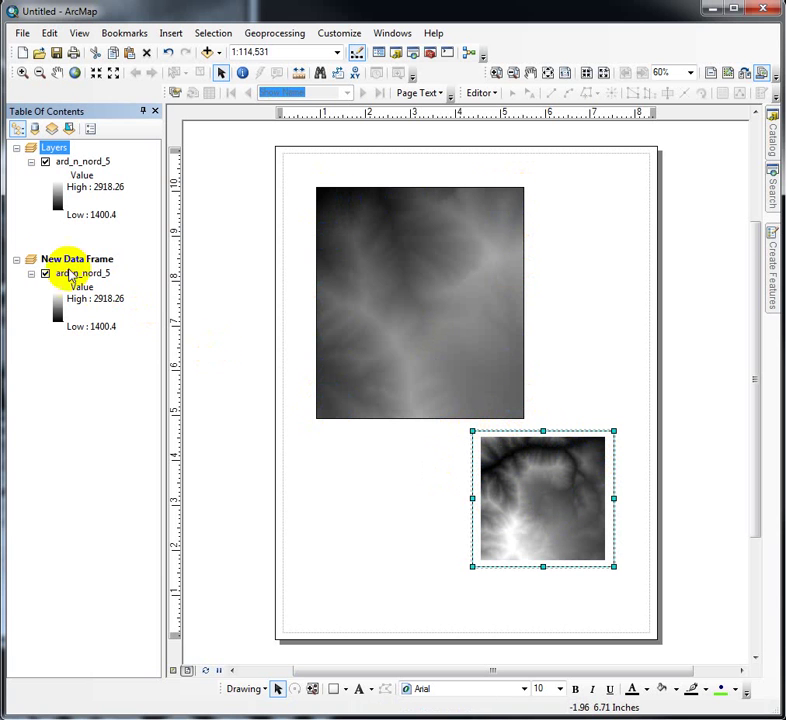
Step: Add the Layers data frame as an extent indicator in the properties of New Data Frame
right_click(65, 265)
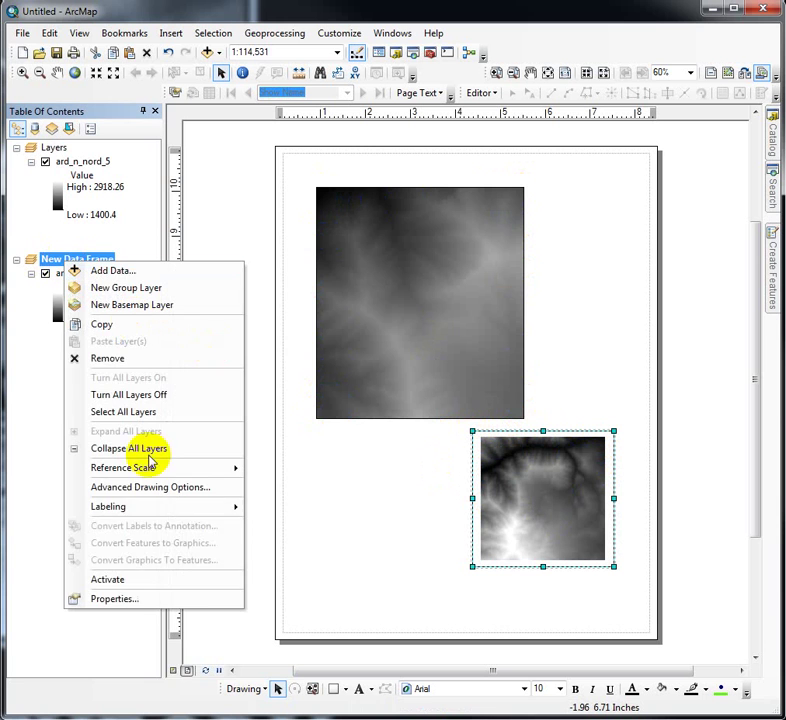
click(131, 604)
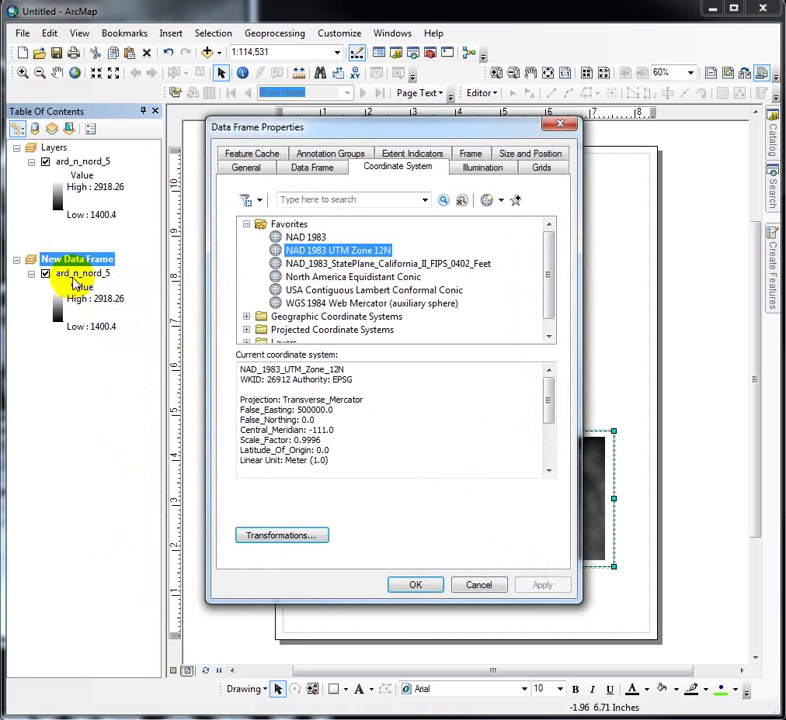
click(434, 155)
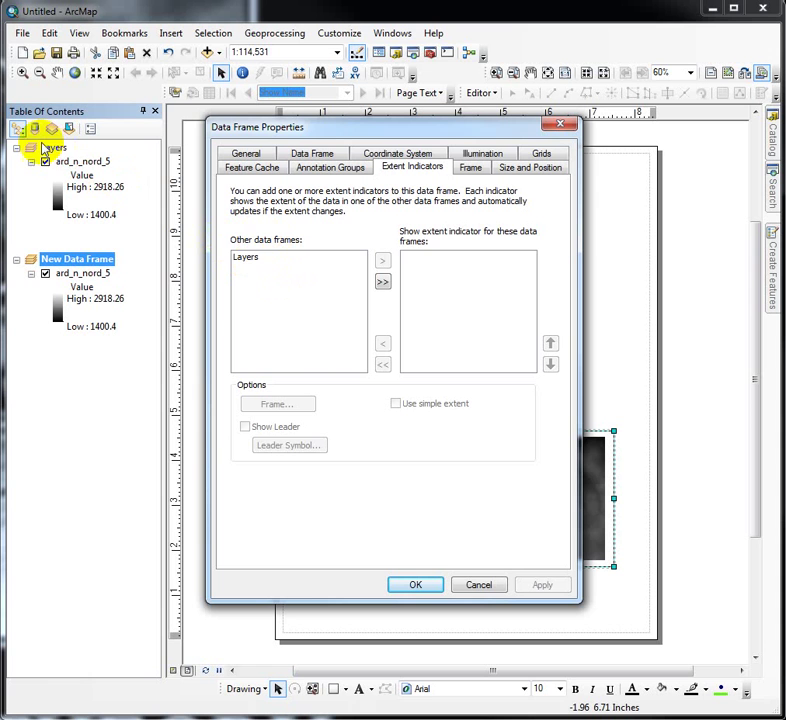
click(247, 259)
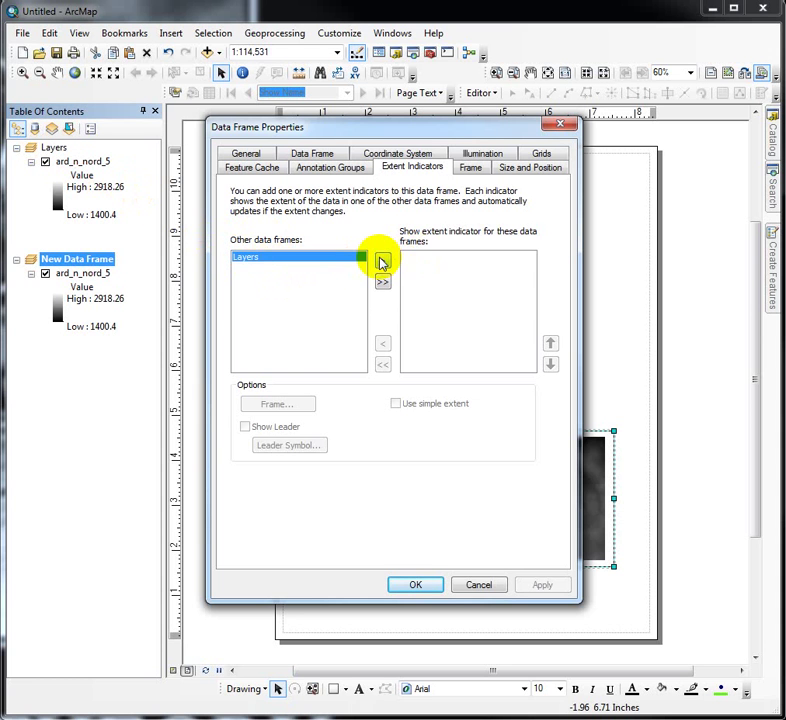
click(382, 260)
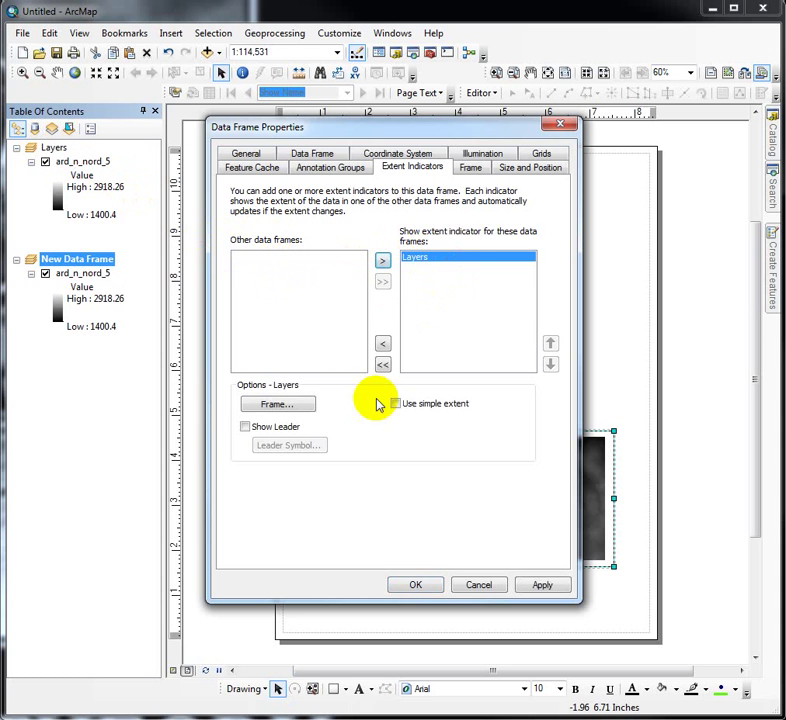
Step: Check the frame settings of the Layers extent indicator, keep its red border, and apply the indicator to the inset map
drag(295, 128, 118, 142)
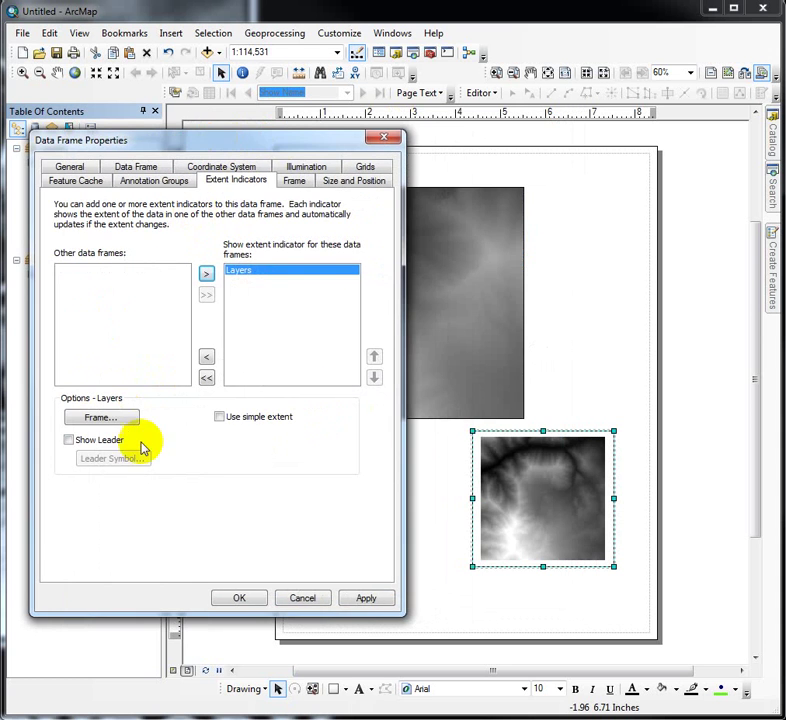
click(100, 418)
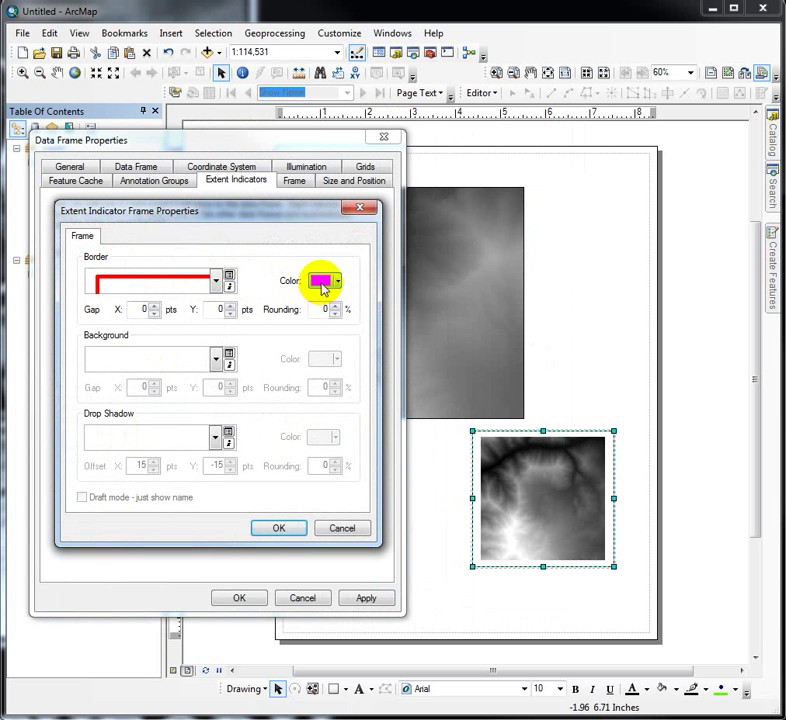
click(269, 532)
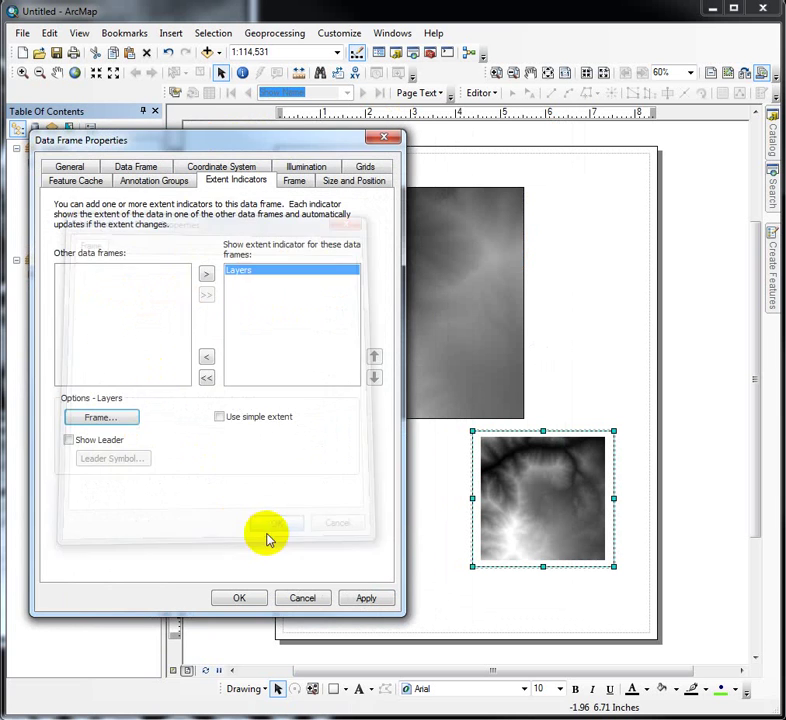
click(366, 599)
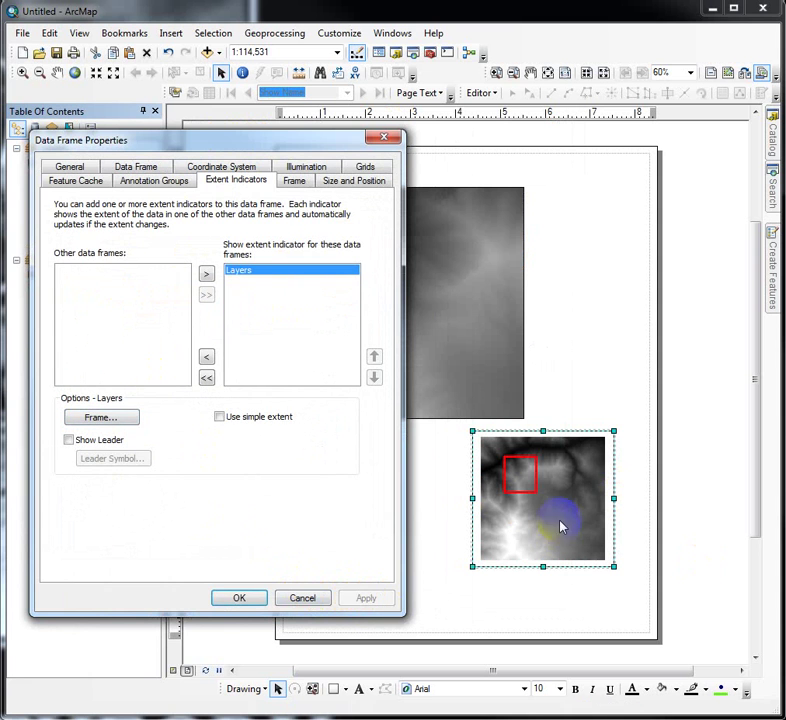
drag(269, 152, 0, 150)
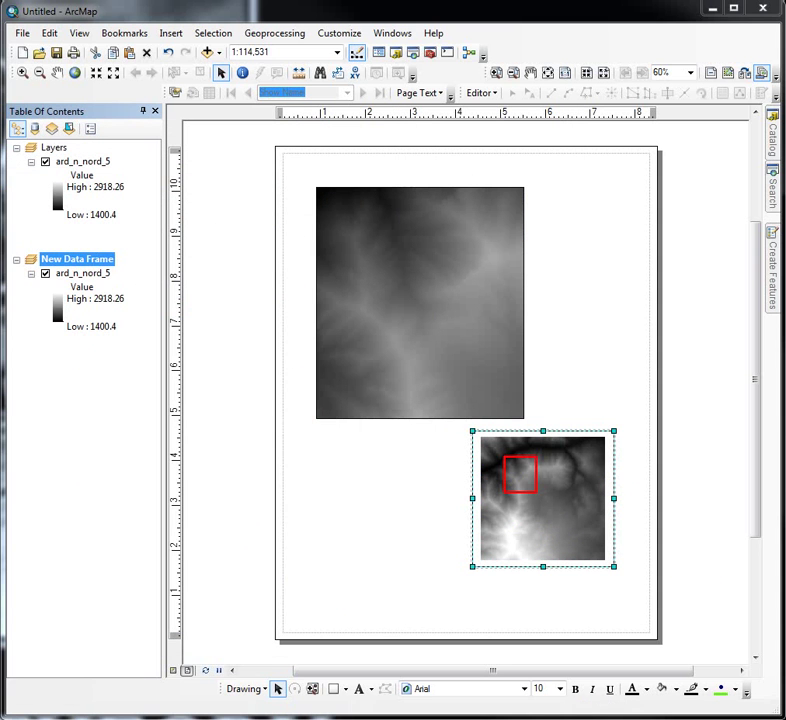
click(494, 460)
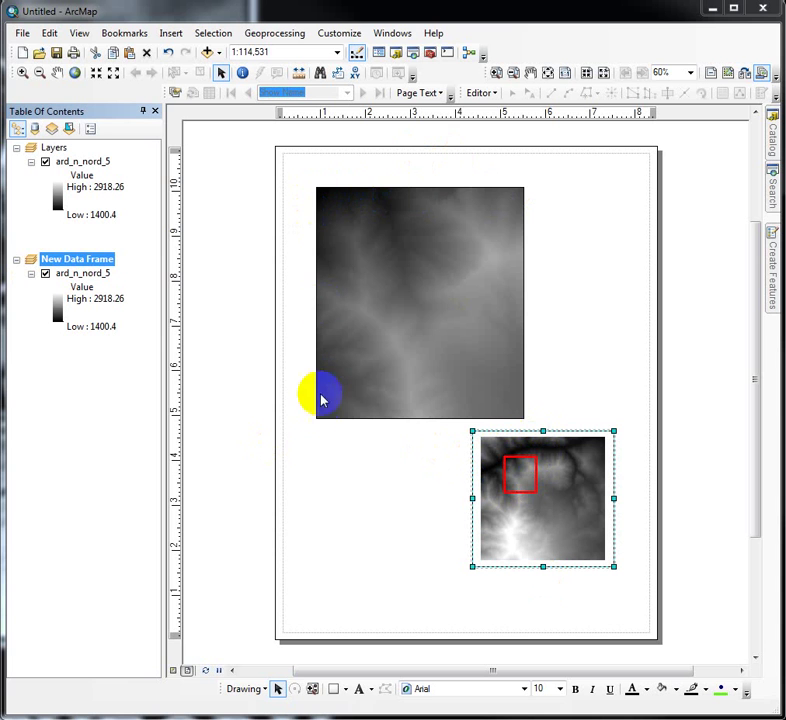
click(350, 222)
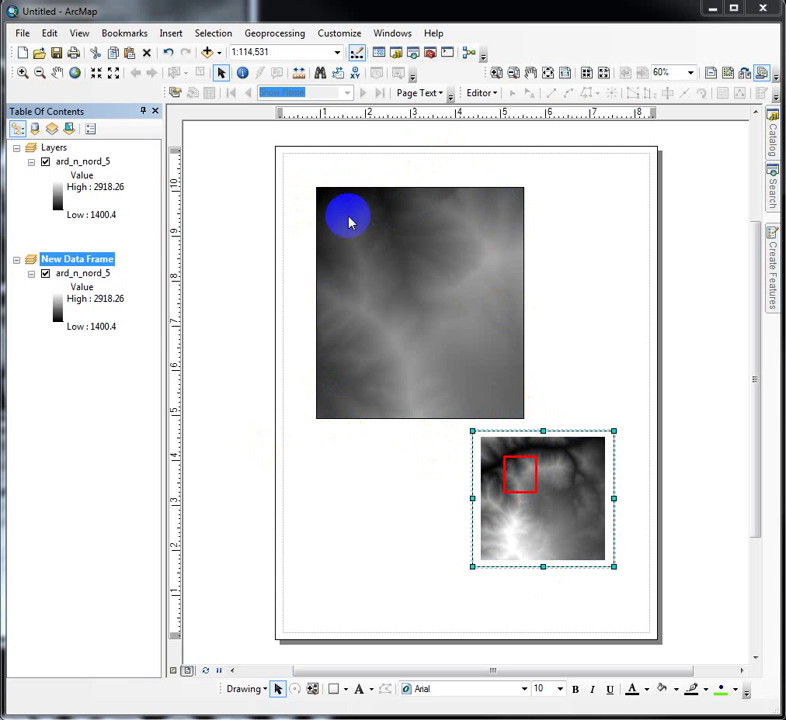
Step: Change the extent indicator's border color to yellow, apply it and close the data frame properties
drag(2, 350, 316, 114)
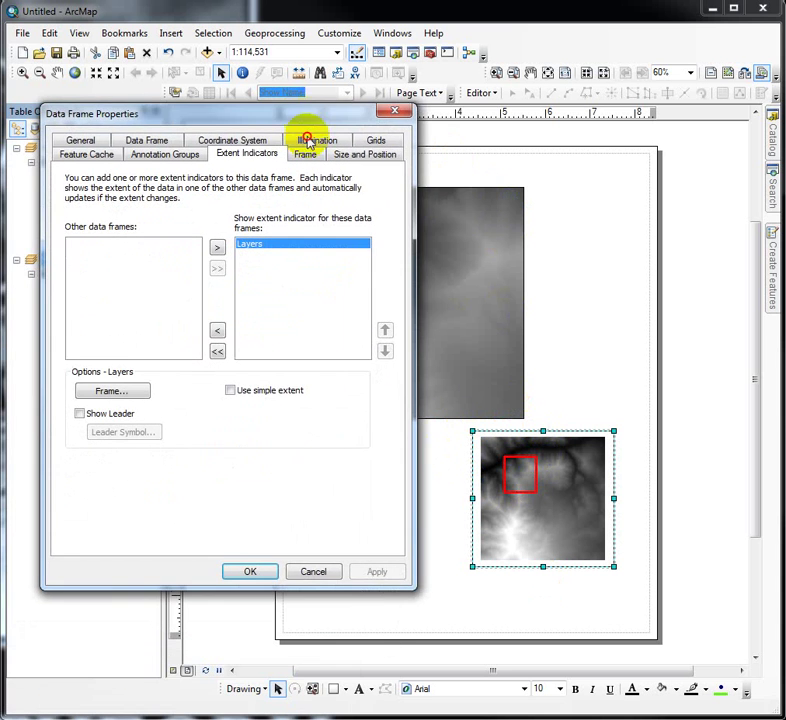
click(108, 393)
click(340, 254)
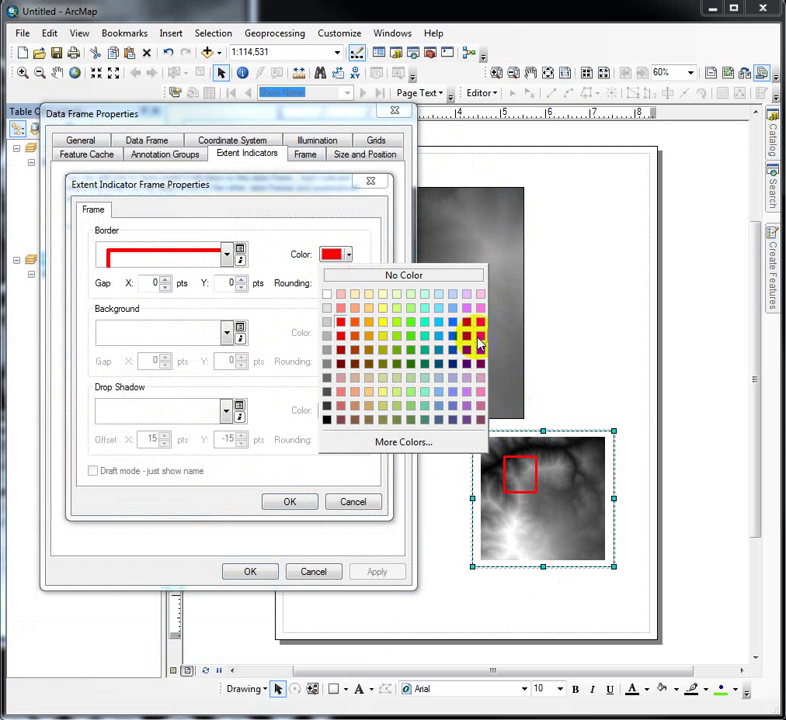
click(382, 337)
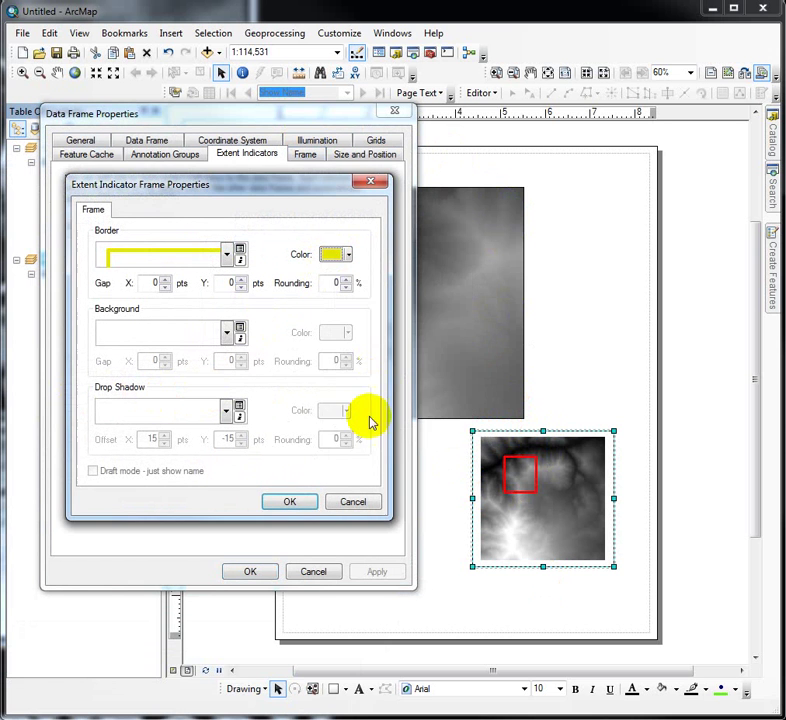
click(289, 501)
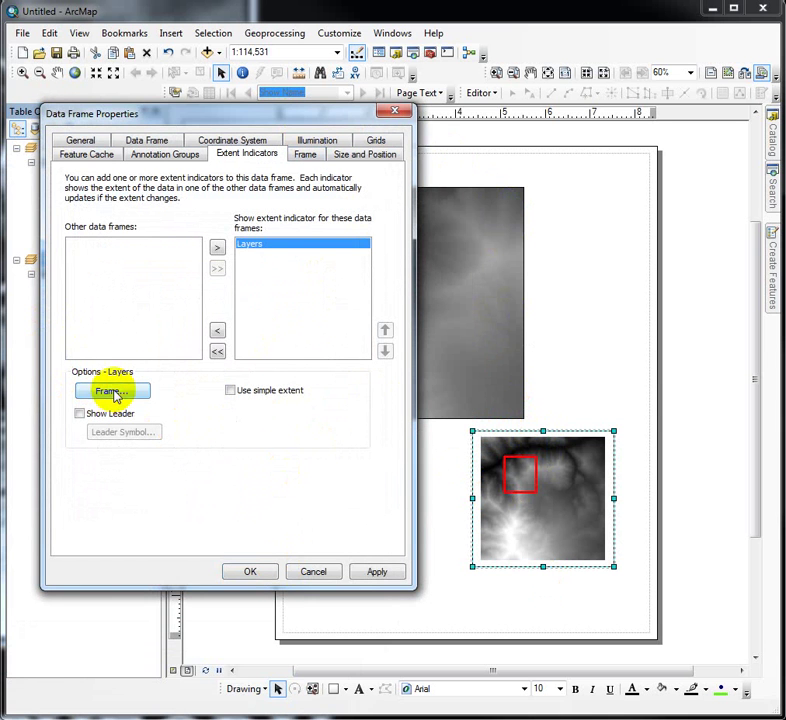
click(378, 574)
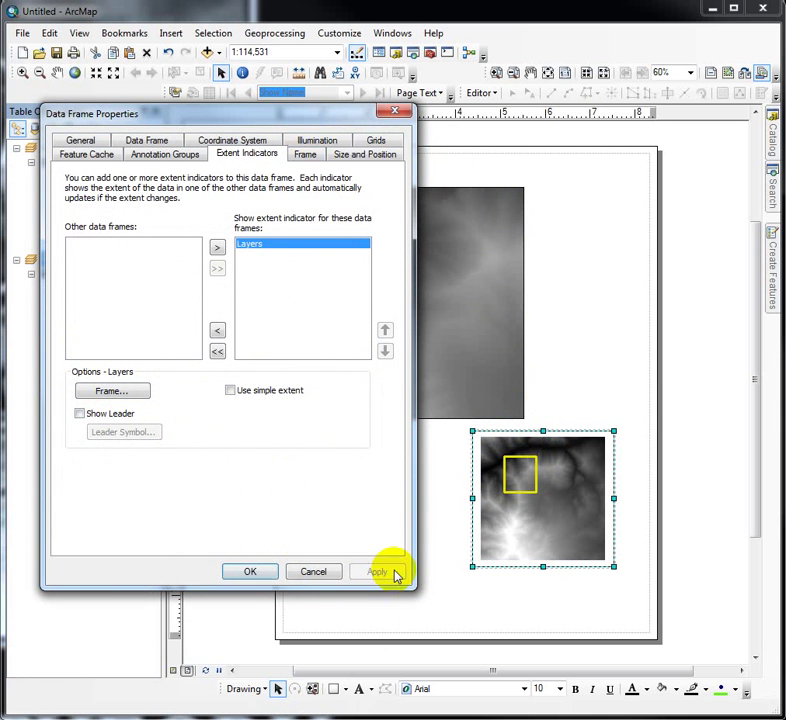
drag(321, 112, 137, 146)
click(65, 601)
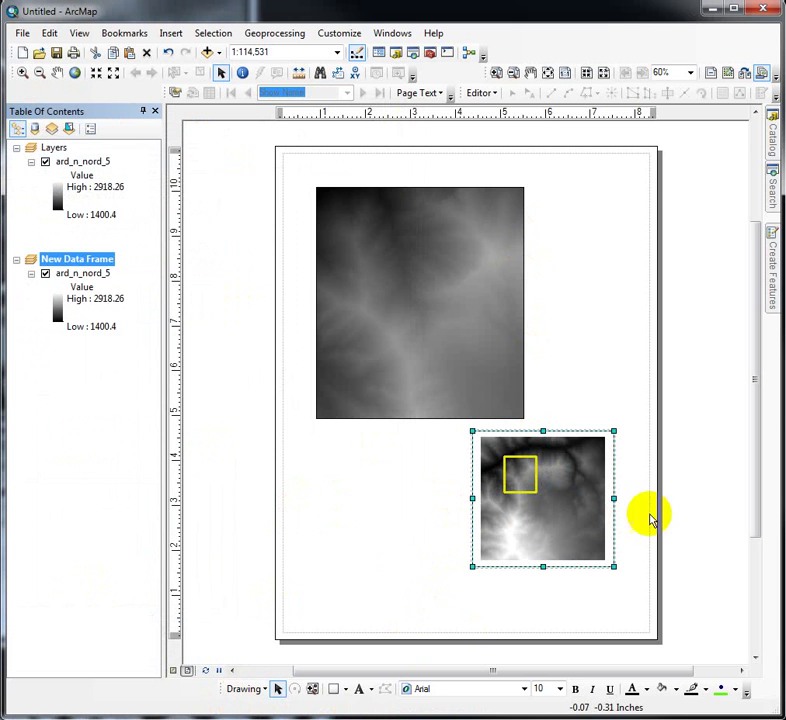
right_click(550, 42)
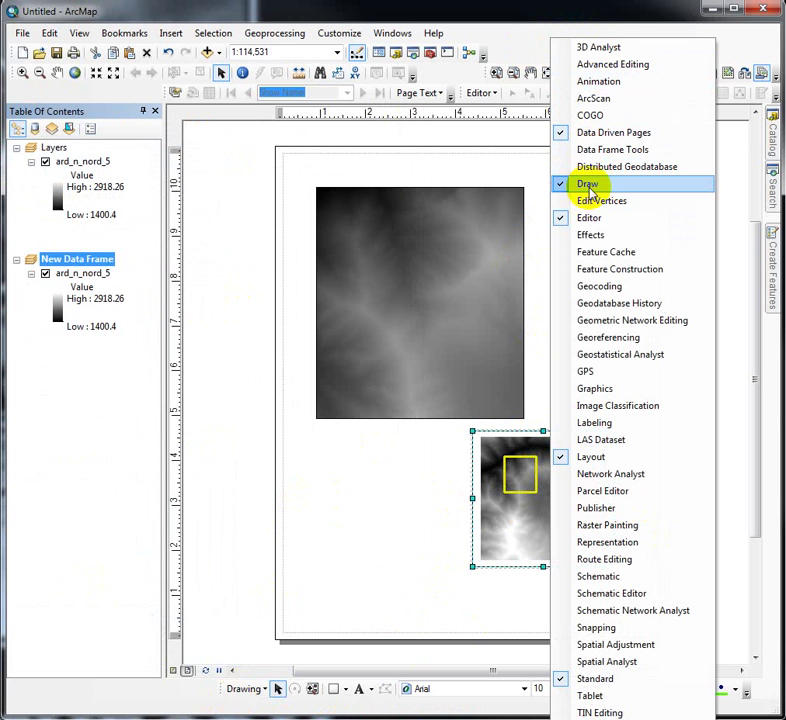
click(530, 53)
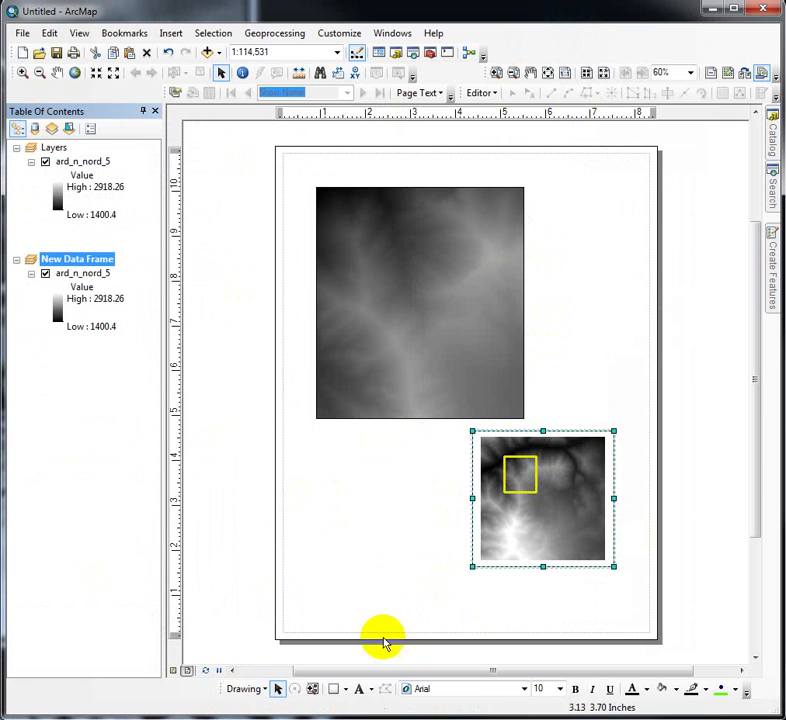
Step: Draw a line about 6 inches long from the extent indicator's upper-right corner to the main map frame's upper-right corner
mouse_move(218, 686)
mouse_down()
mouse_move(377, 339)
mouse_move(381, 174)
mouse_move(349, 172)
mouse_move(339, 703)
mouse_up()
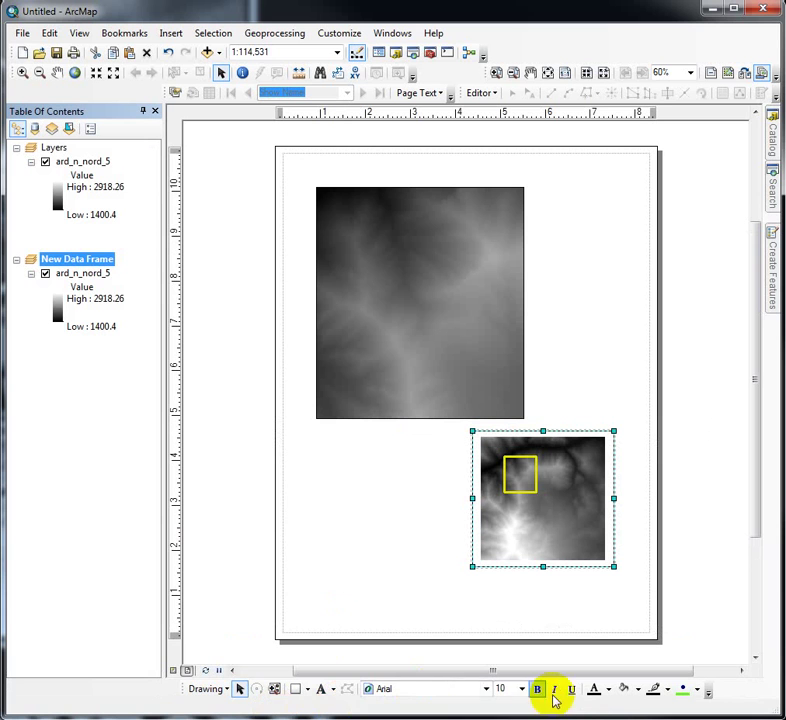
click(309, 689)
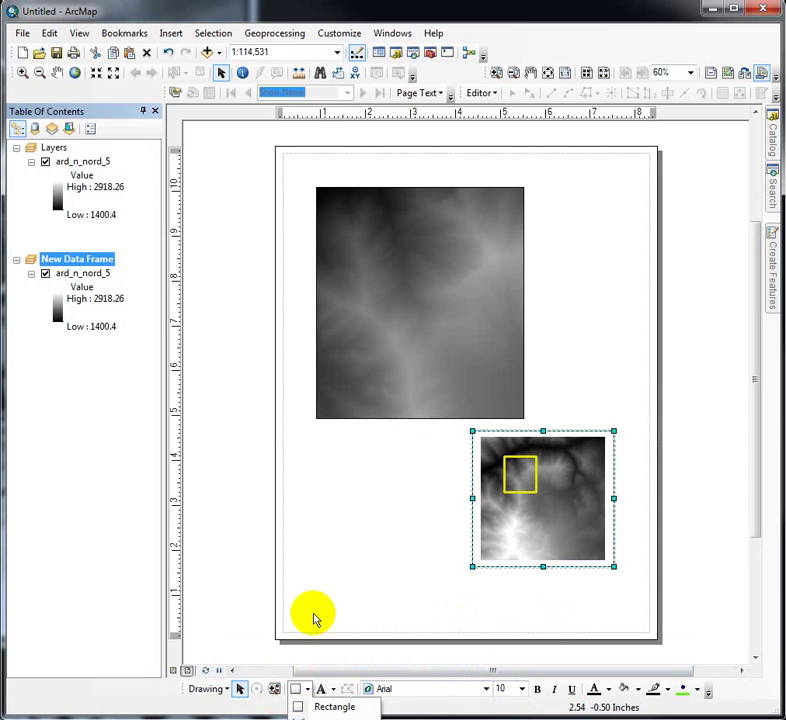
click(353, 5)
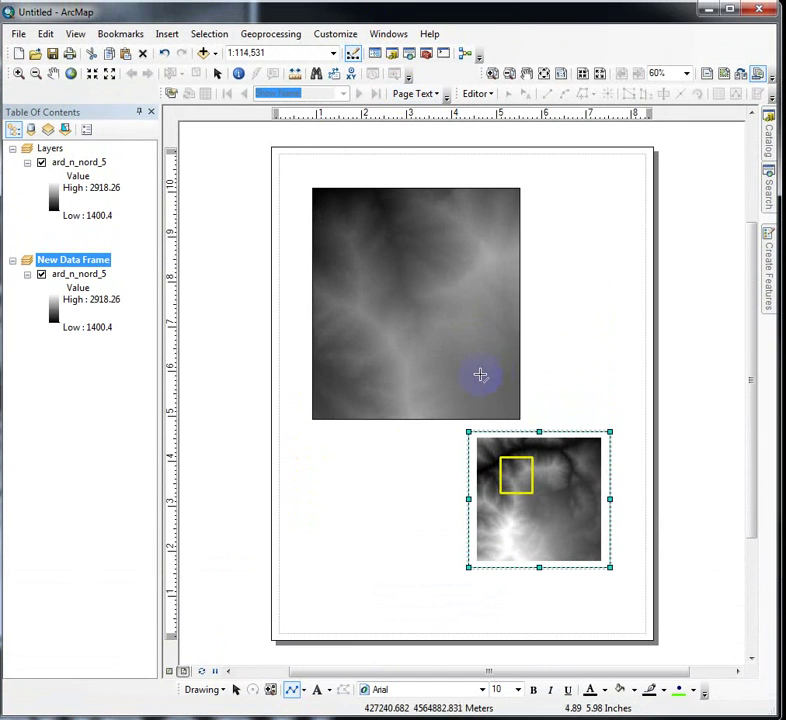
click(533, 455)
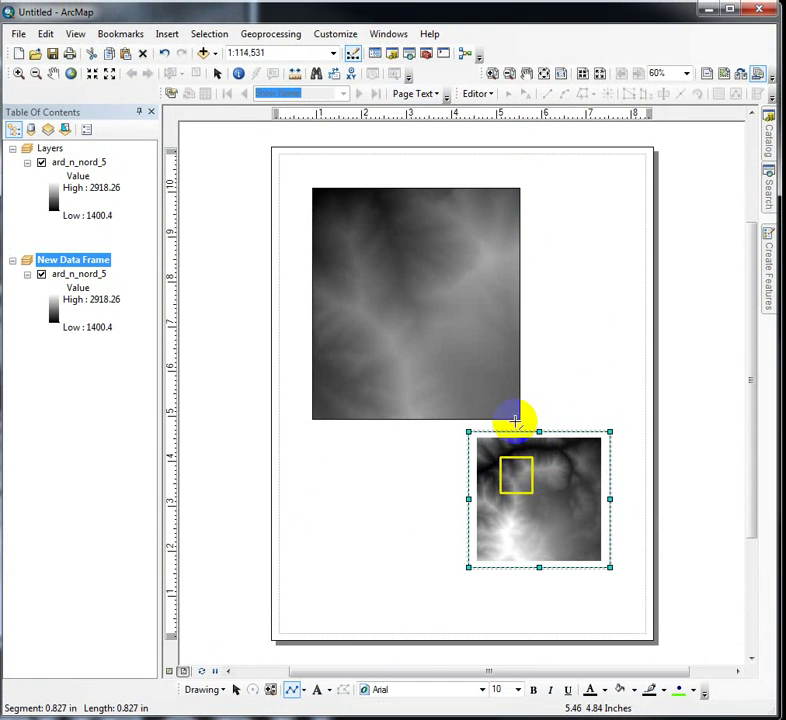
drag(520, 420, 520, 190)
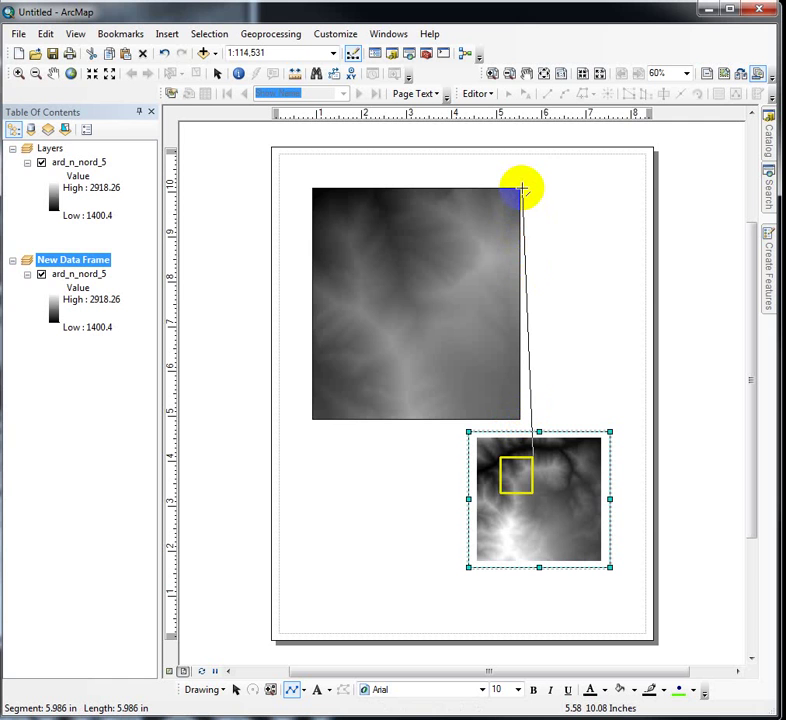
click(520, 188)
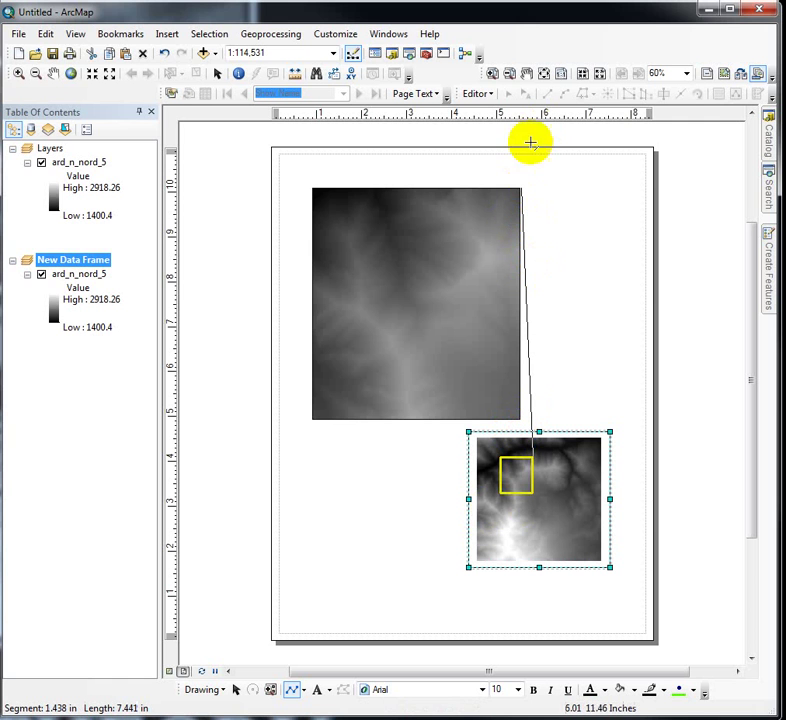
double_click(522, 190)
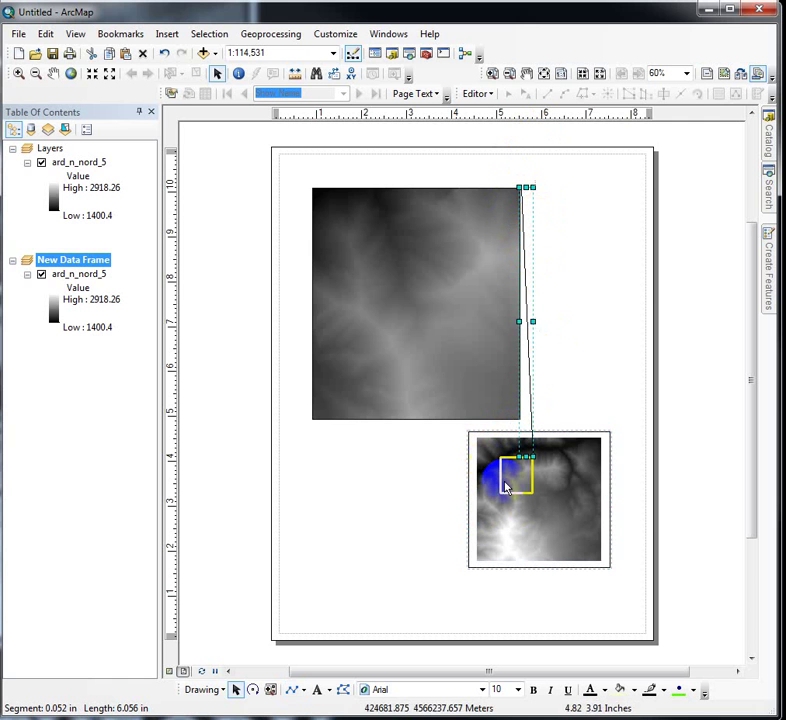
Step: Draw a second line about 4.5 inches long from the extent indicator's lower-left corner to the main map frame's lower-left corner
click(294, 689)
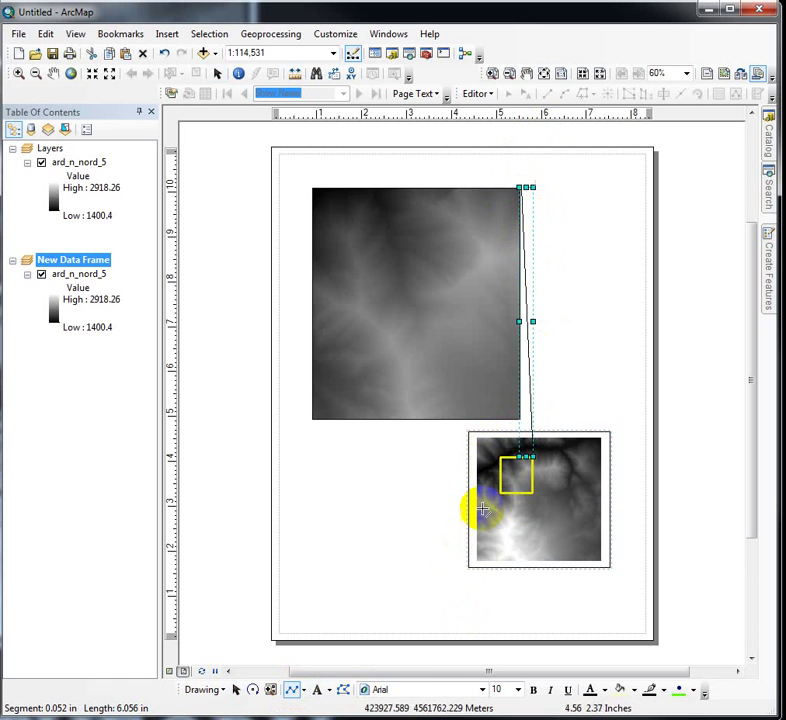
drag(498, 492, 314, 423)
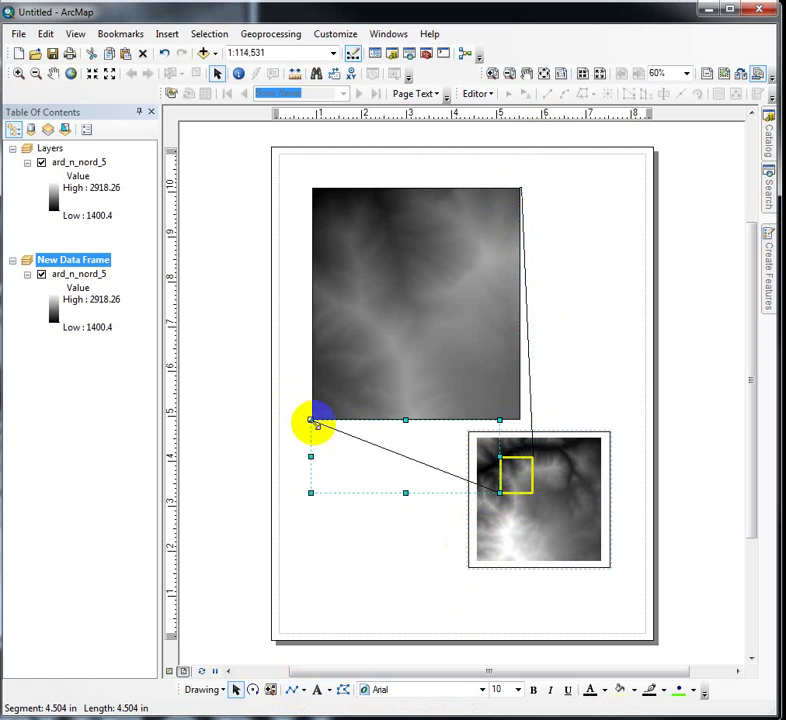
click(462, 612)
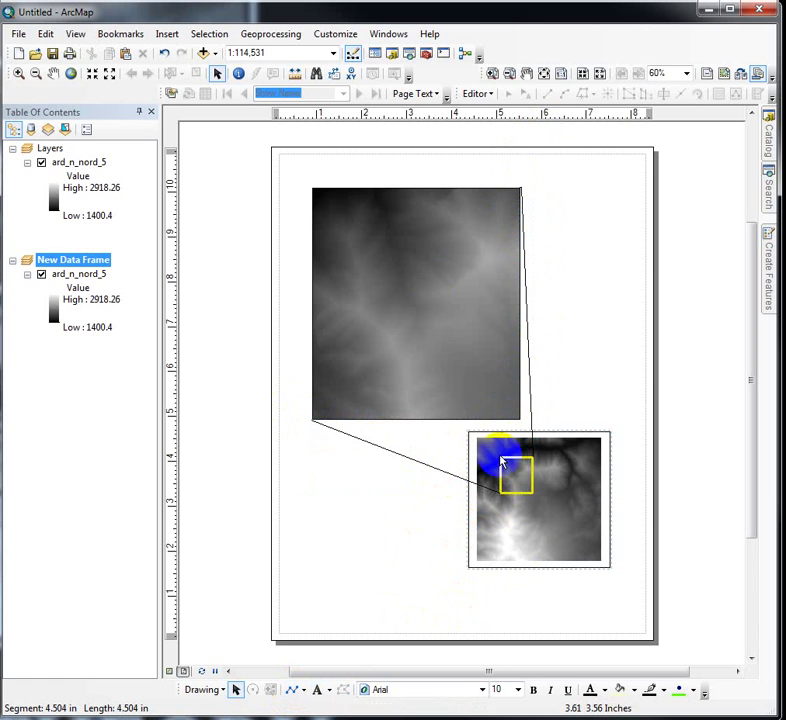
Step: Set the width of both connecting lines to 3 and deselect them
double_click(533, 390)
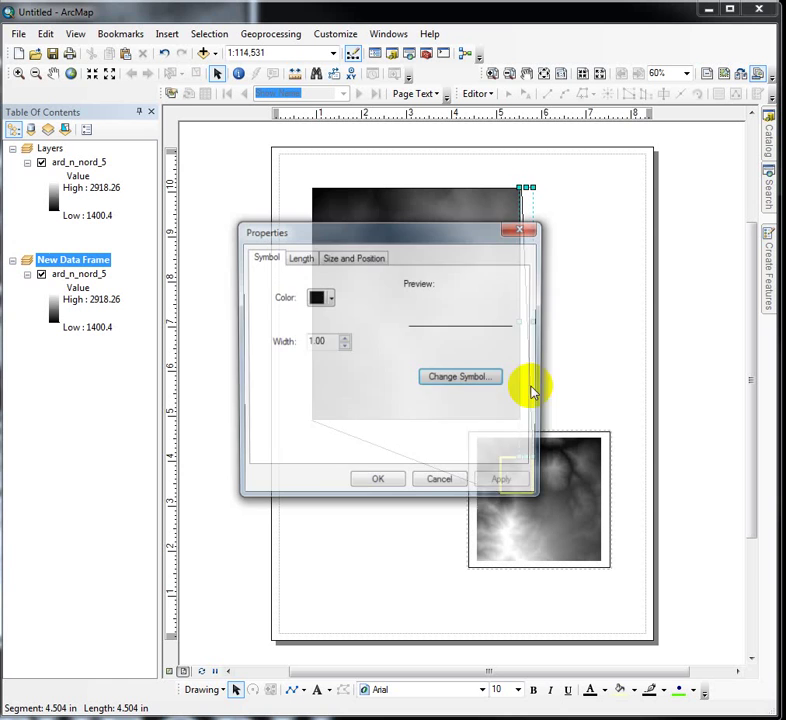
click(343, 341)
click(343, 341)
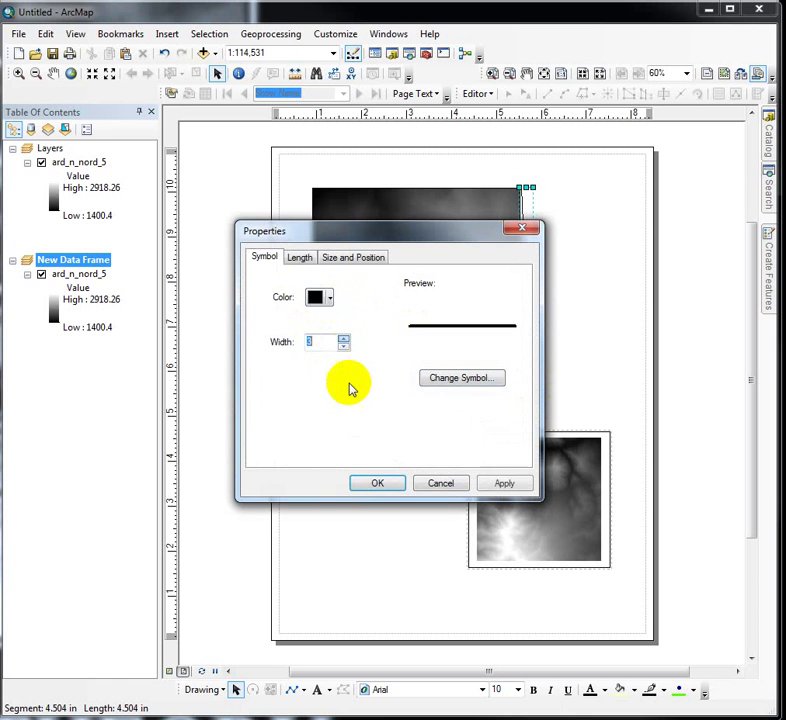
click(379, 481)
double_click(421, 463)
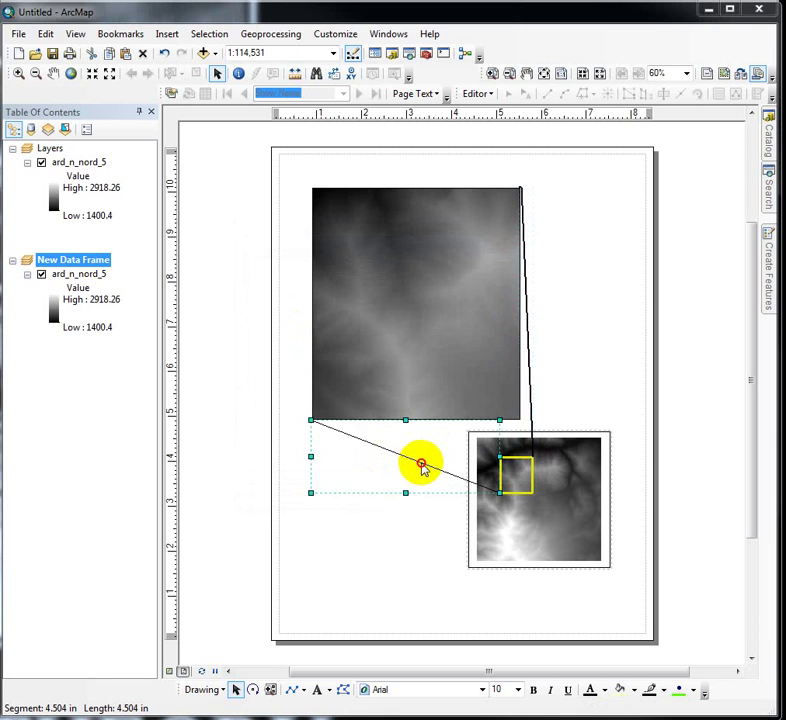
click(343, 338)
click(343, 338)
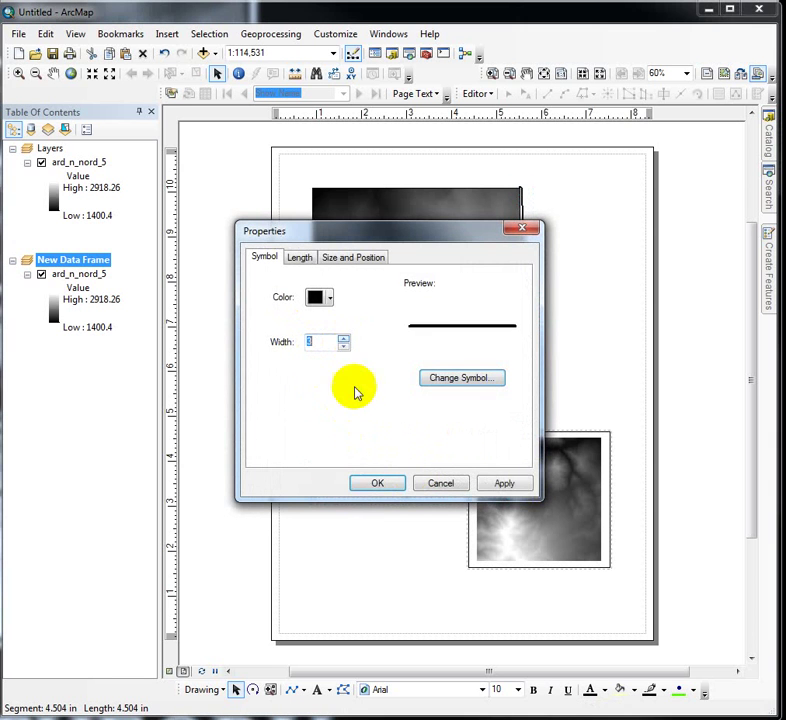
click(383, 485)
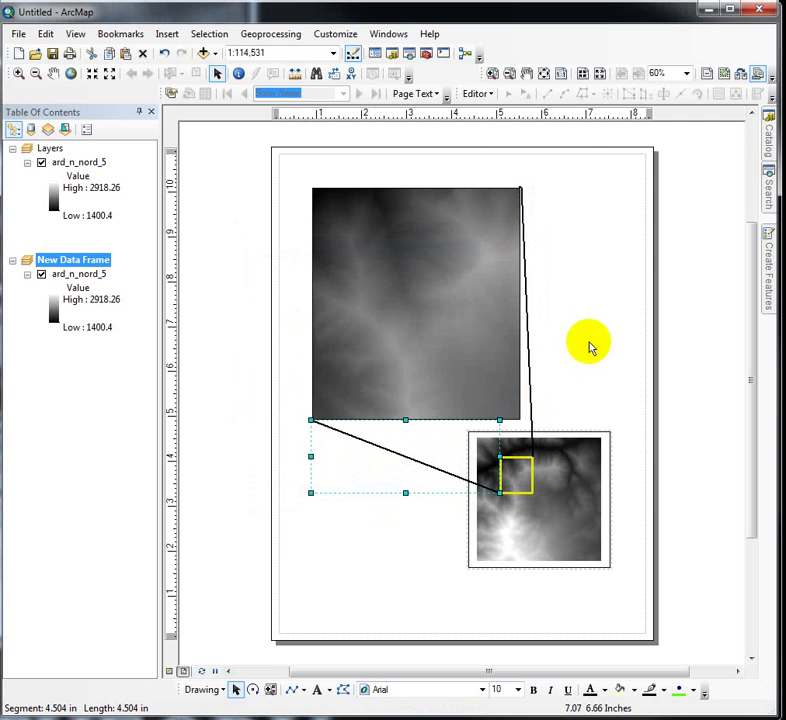
click(632, 351)
click(593, 476)
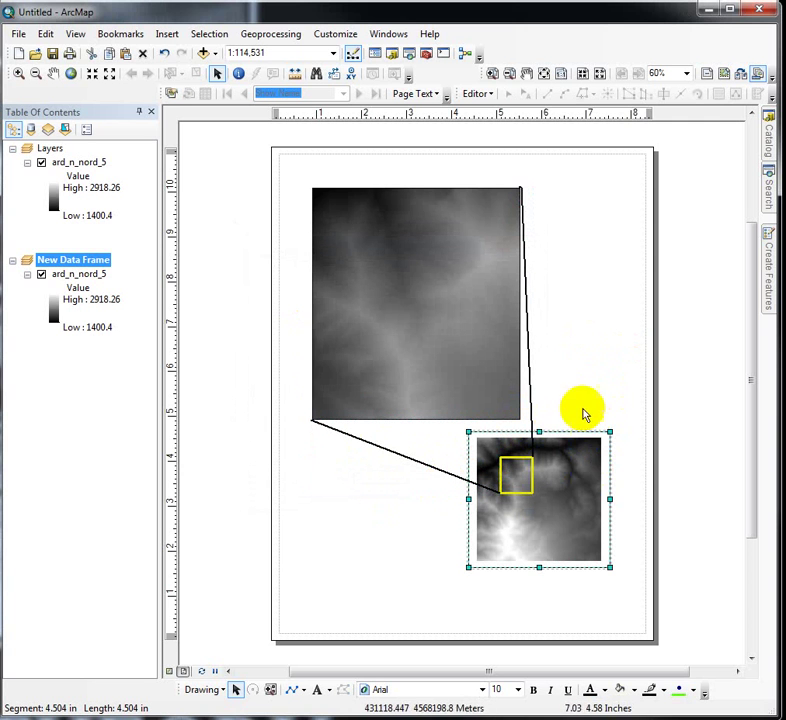
click(574, 467)
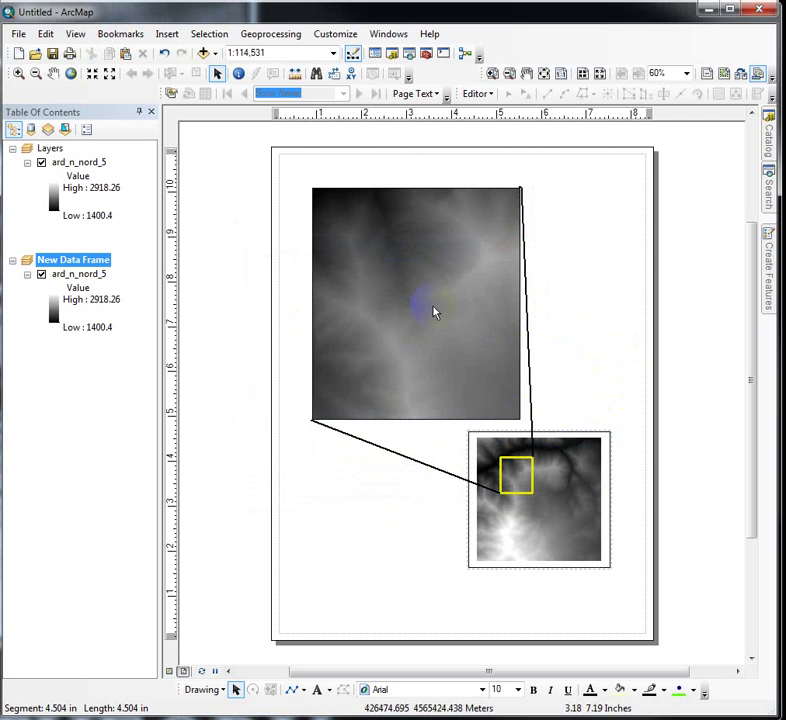
click(619, 326)
Step: Delete both connecting lines between the main map frame and the inset's extent indicator
click(530, 418)
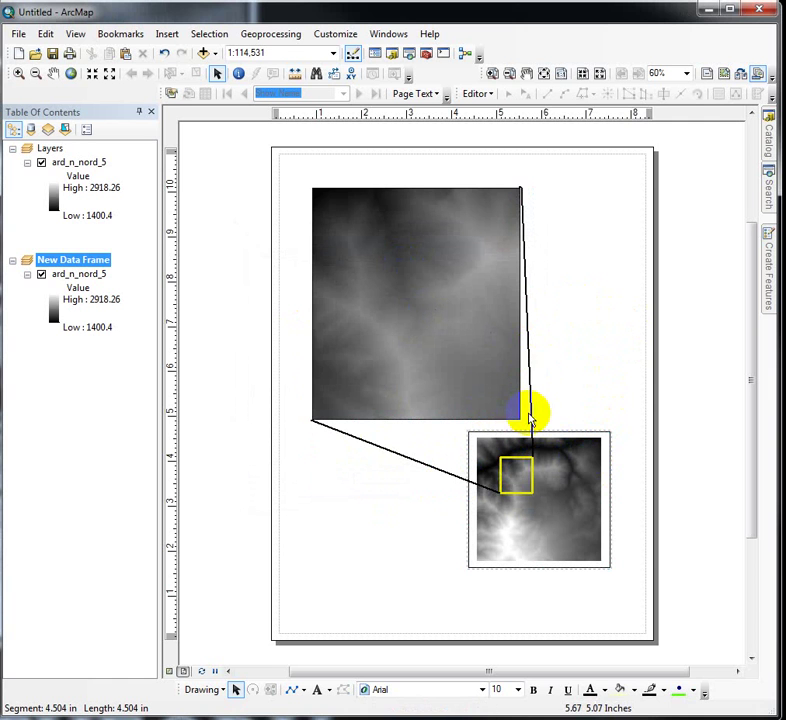
key(Delete)
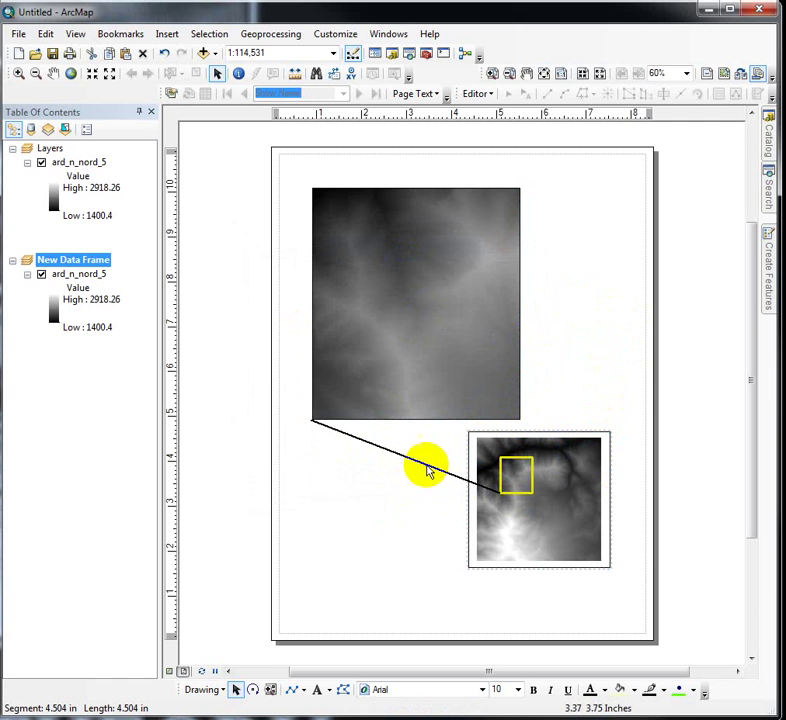
key(Delete)
Step: Give the main map's data frame a 4.0 Point border in yellow, matching the extent indicator, and apply it
right_click(446, 344)
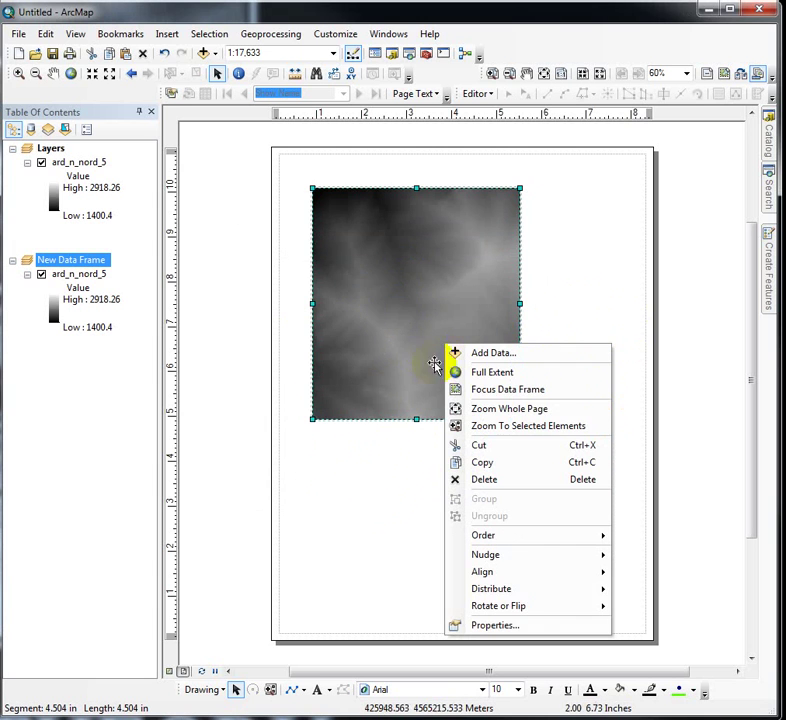
click(505, 624)
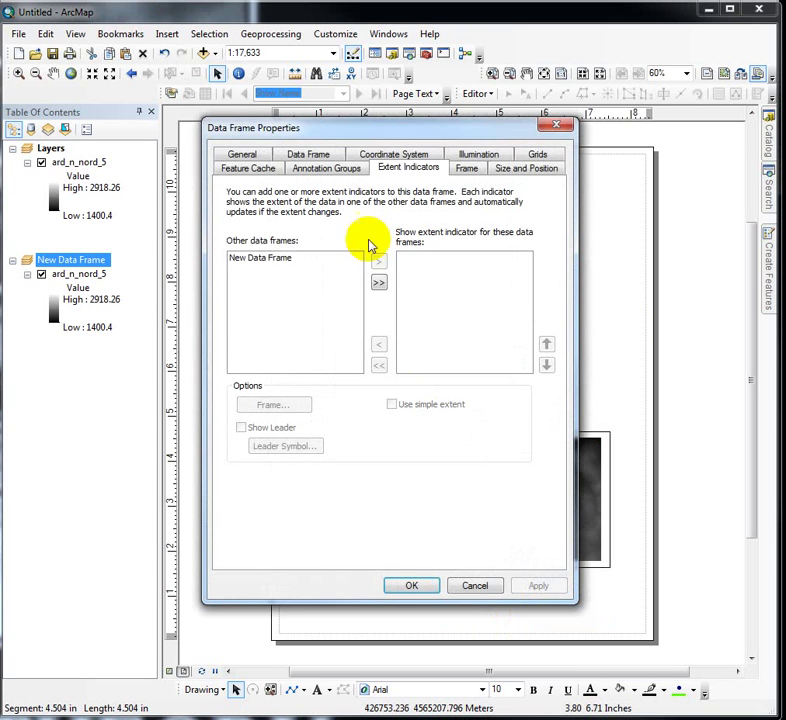
click(468, 171)
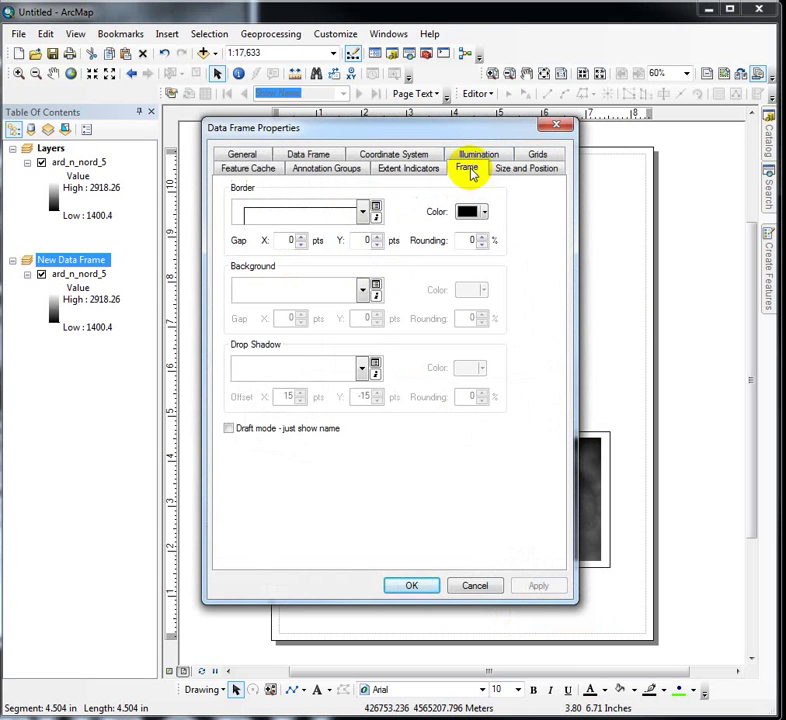
click(362, 213)
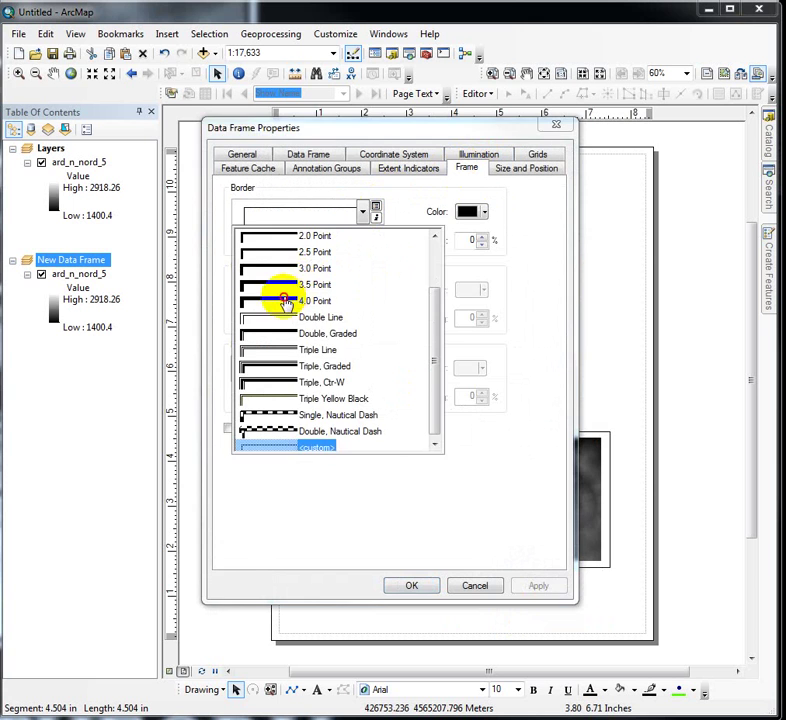
click(285, 301)
click(470, 211)
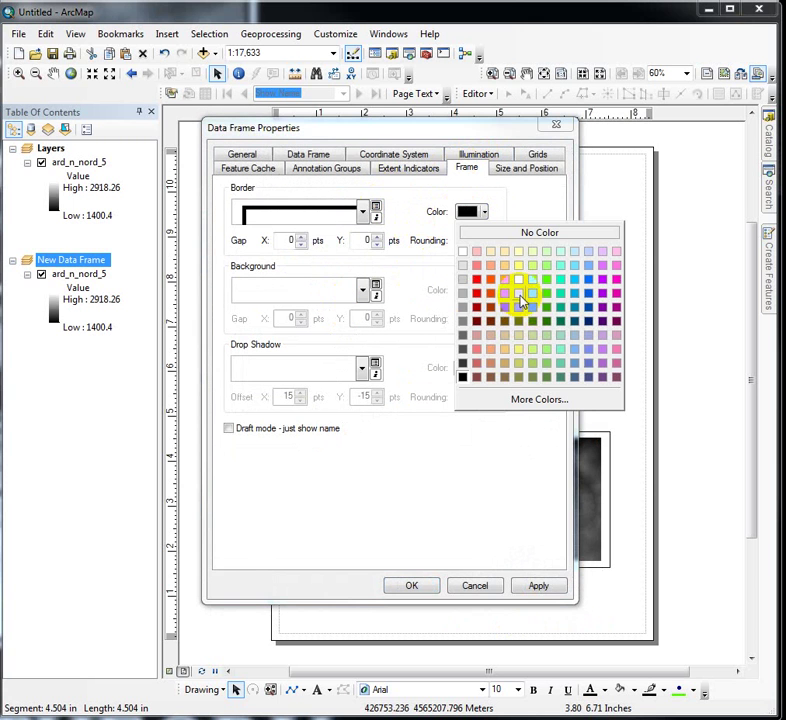
click(520, 296)
click(410, 586)
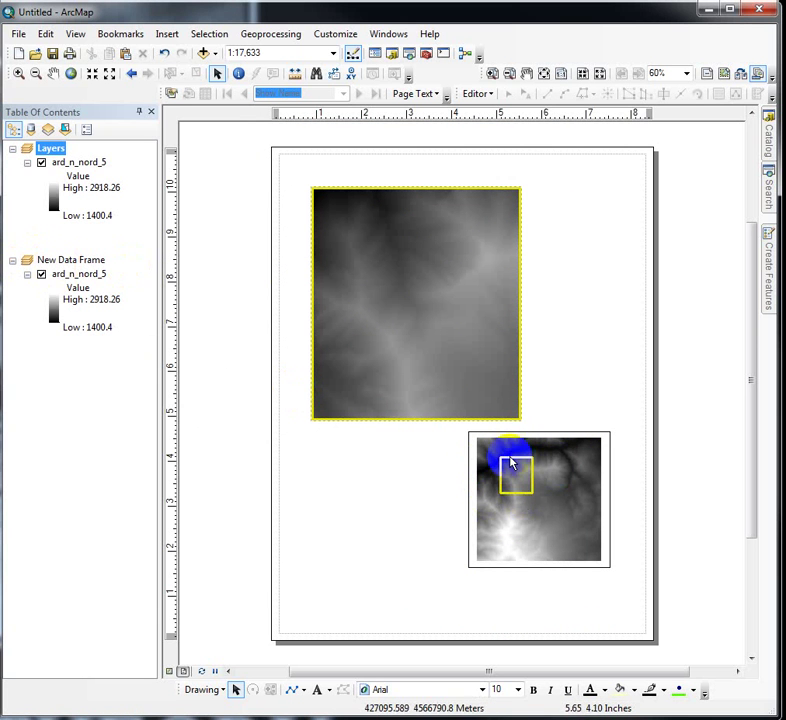
Step: Check the options of the Layers extent indicator in the properties of New Data Frame and close the properties
right_click(49, 260)
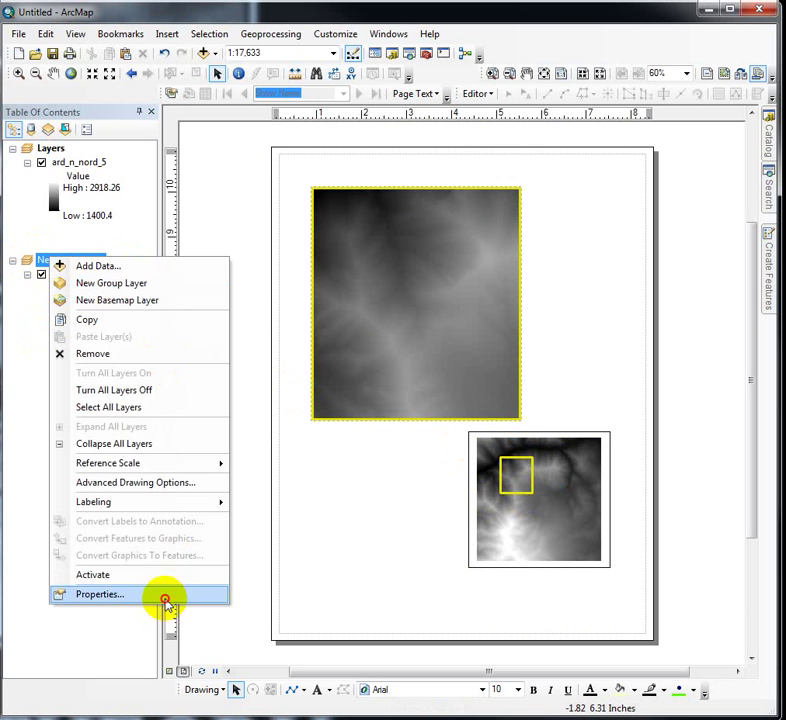
click(163, 597)
click(399, 172)
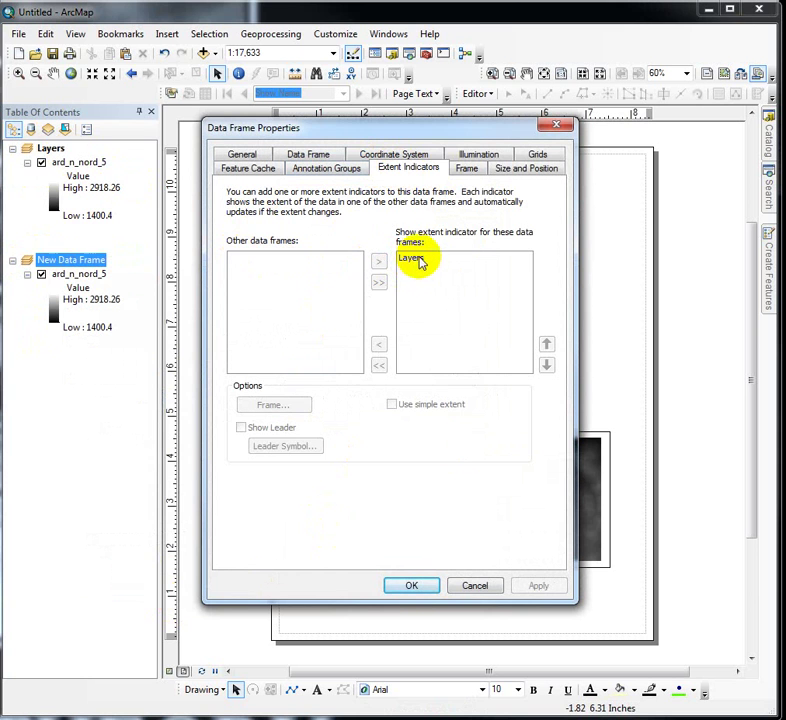
drag(421, 127, 284, 75)
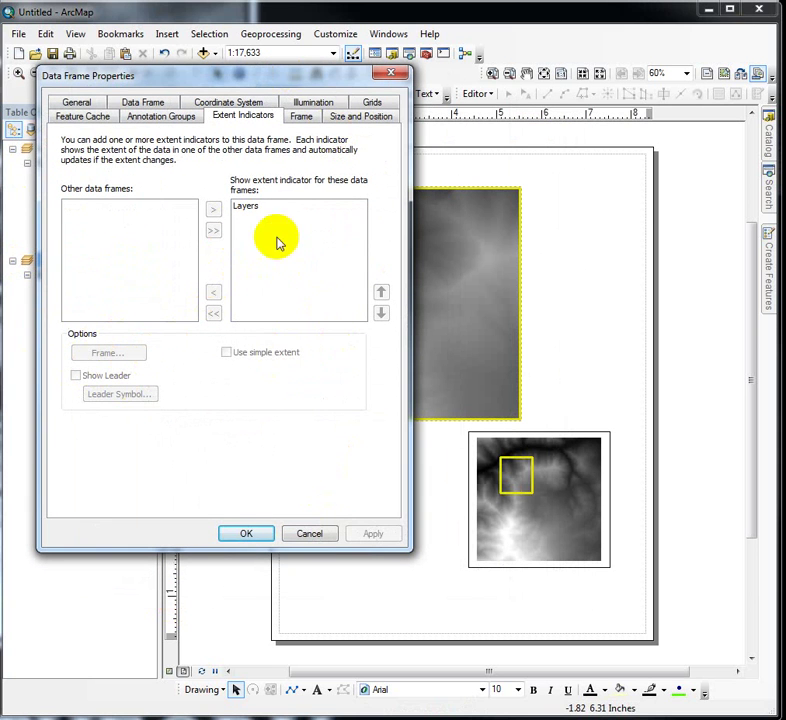
click(252, 209)
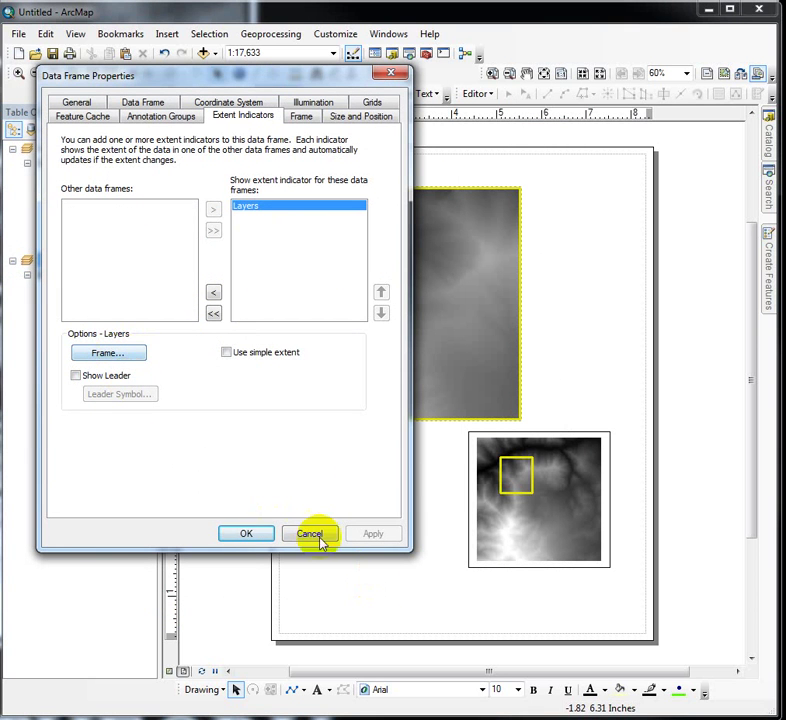
click(254, 537)
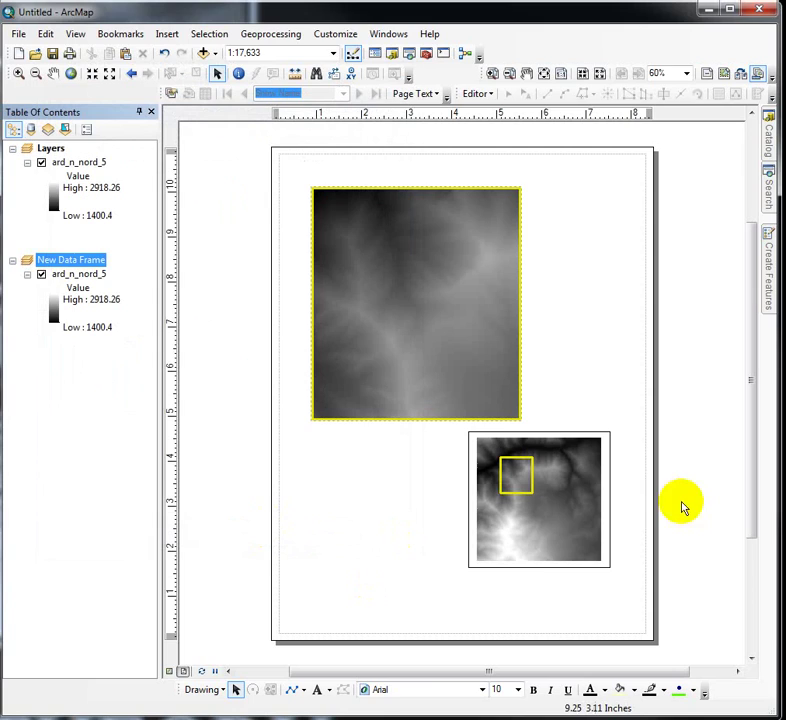